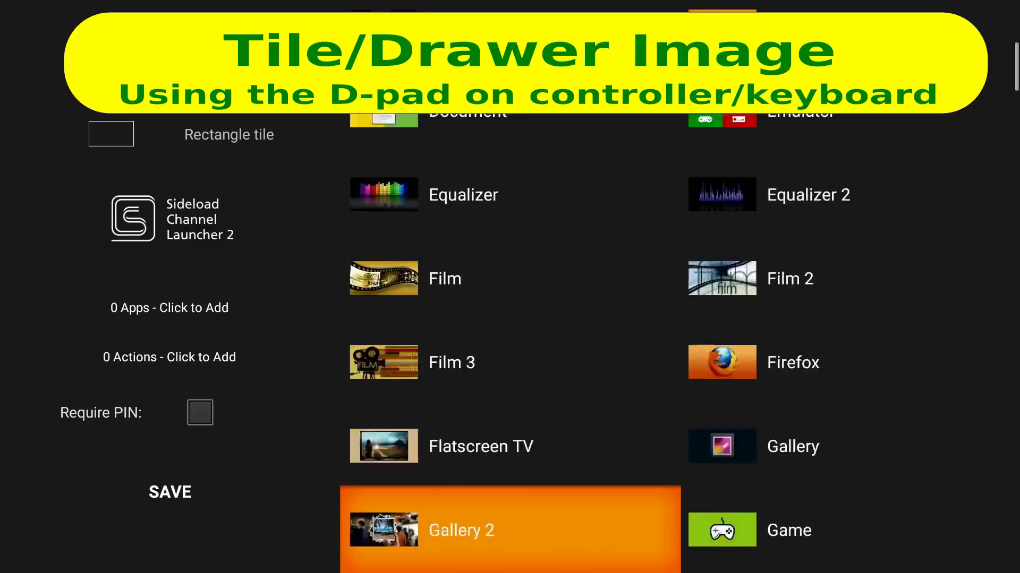
{"action": "key", "text": "Down"}
{"action": "key", "text": "Down"}
{"action": "key", "text": "Down"}
{"action": "key", "text": "Down"}
{"action": "key", "text": "Down"}
{"action": "key", "text": "Down"}
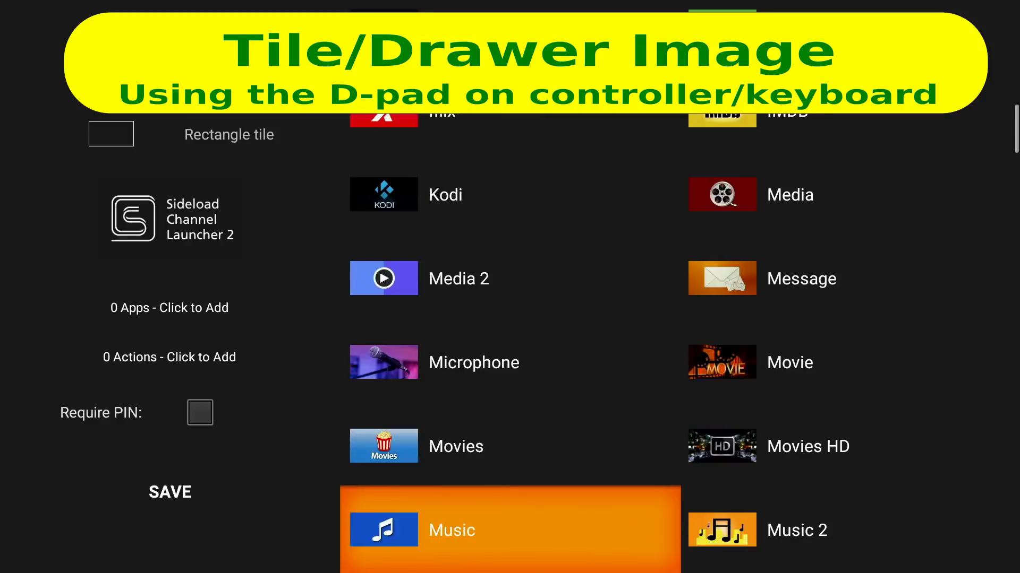
- Leave the built-in tile images and pick G.O IconPack as the icon source
{"action": "key", "text": "Escape"}
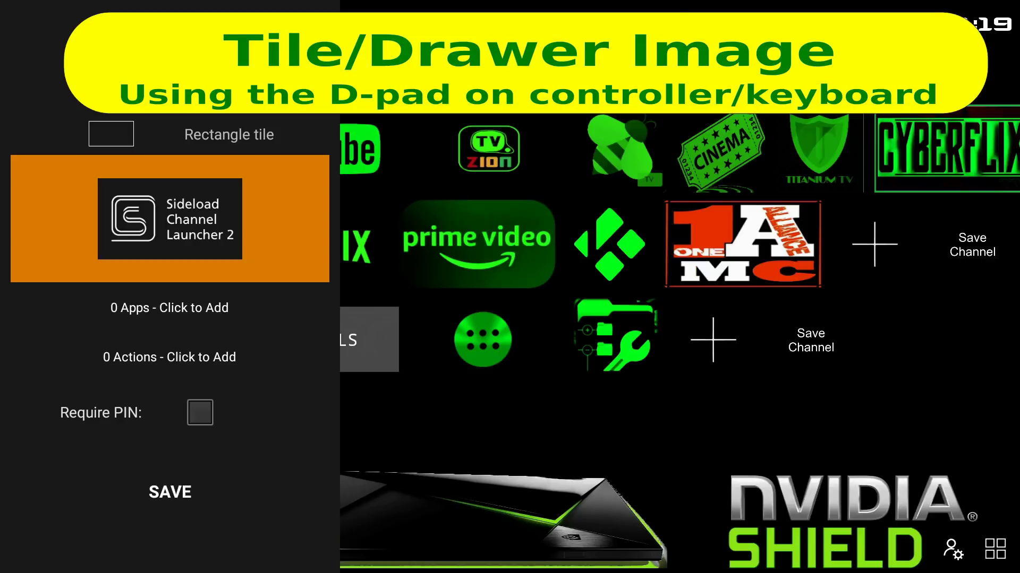
{"action": "key", "text": "Return"}
{"action": "key", "text": "Down"}
{"action": "key", "text": "Down"}
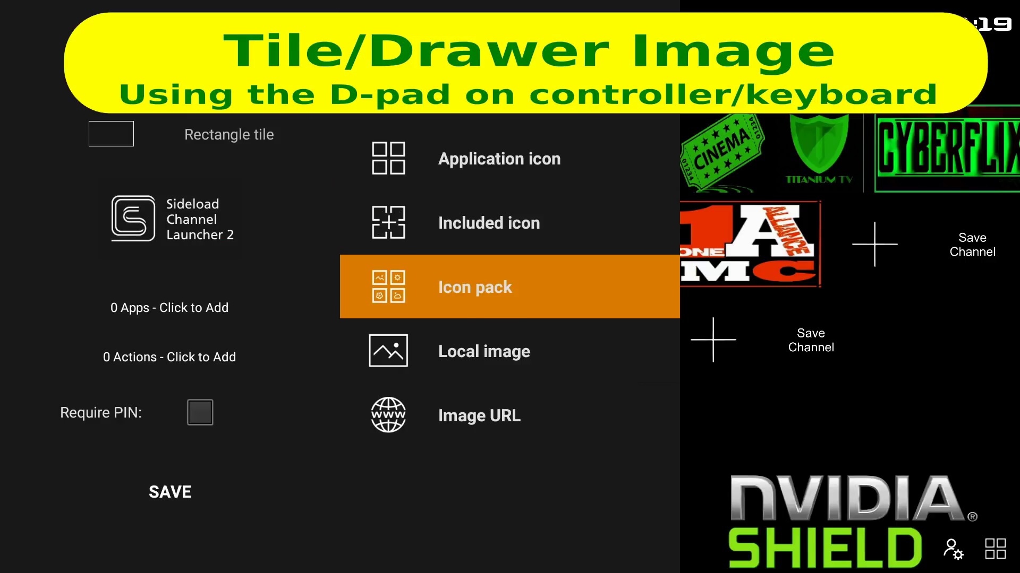
{"action": "key", "text": "Return"}
{"action": "key", "text": "Down"}
{"action": "key", "text": "Down"}
{"action": "key", "text": "Down"}
{"action": "key", "text": "Down"}
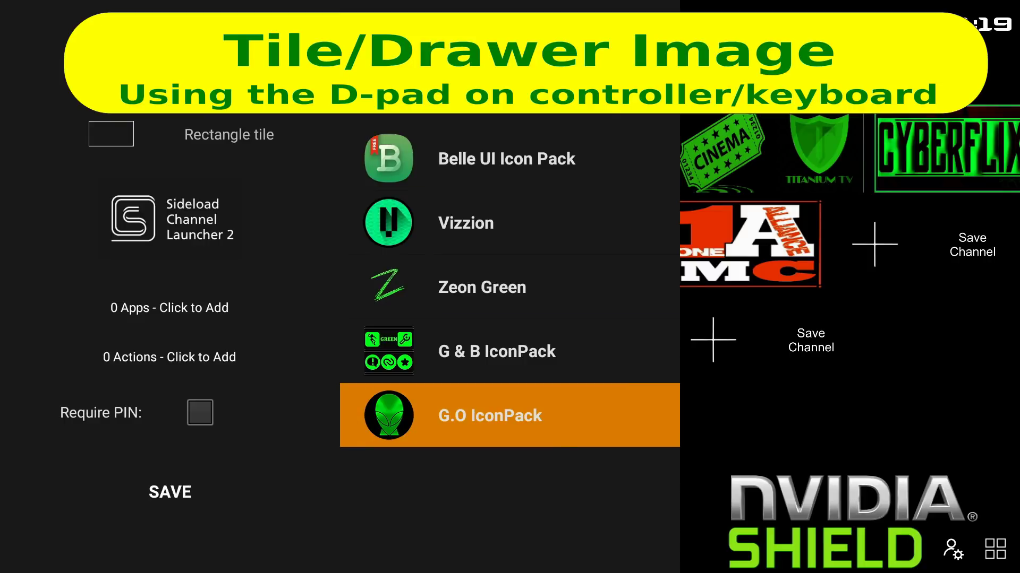
{"action": "key", "text": "Return"}
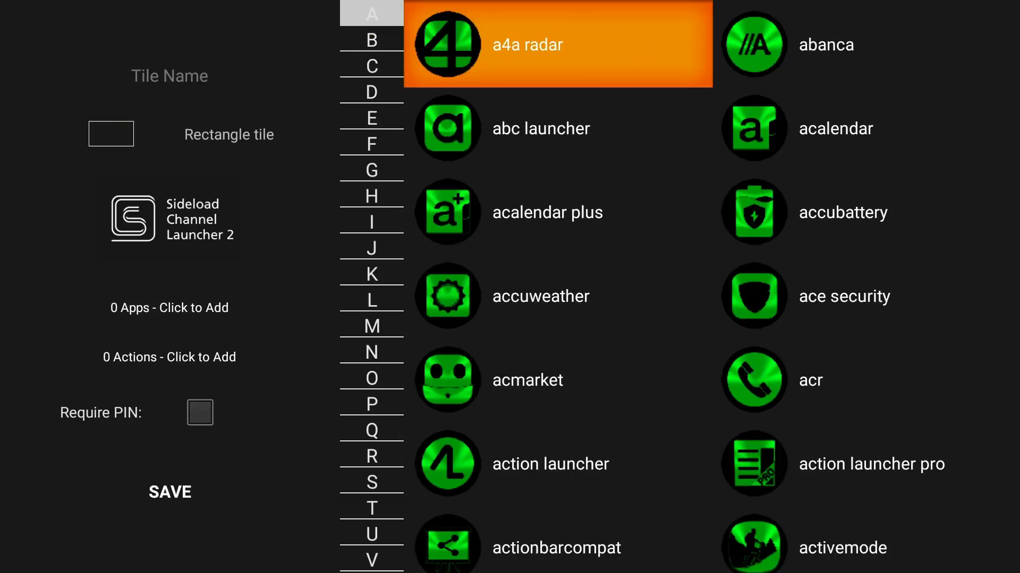
- Browse the pack's G icons, then close it without choosing an icon
{"action": "key", "text": "Down"}
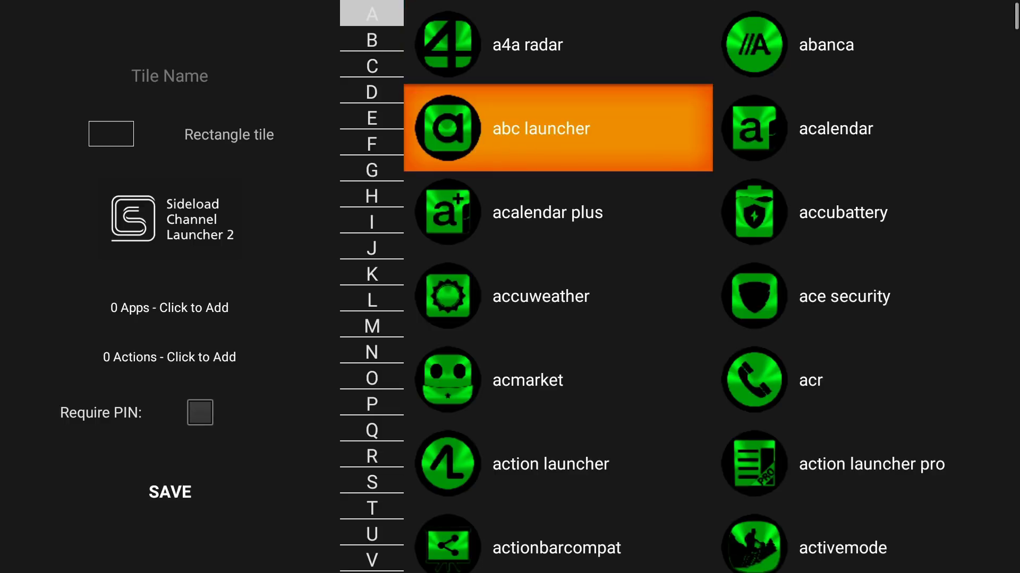
{"action": "key", "text": "Left"}
{"action": "key", "text": "Down"}
{"action": "key", "text": "Down"}
{"action": "key", "text": "Right"}
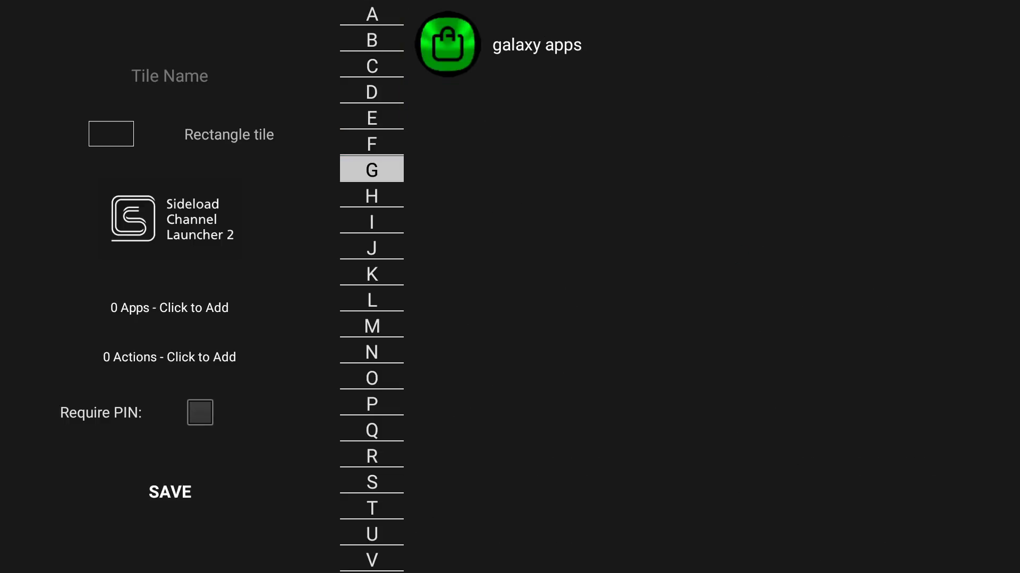
{"action": "key", "text": "Right"}
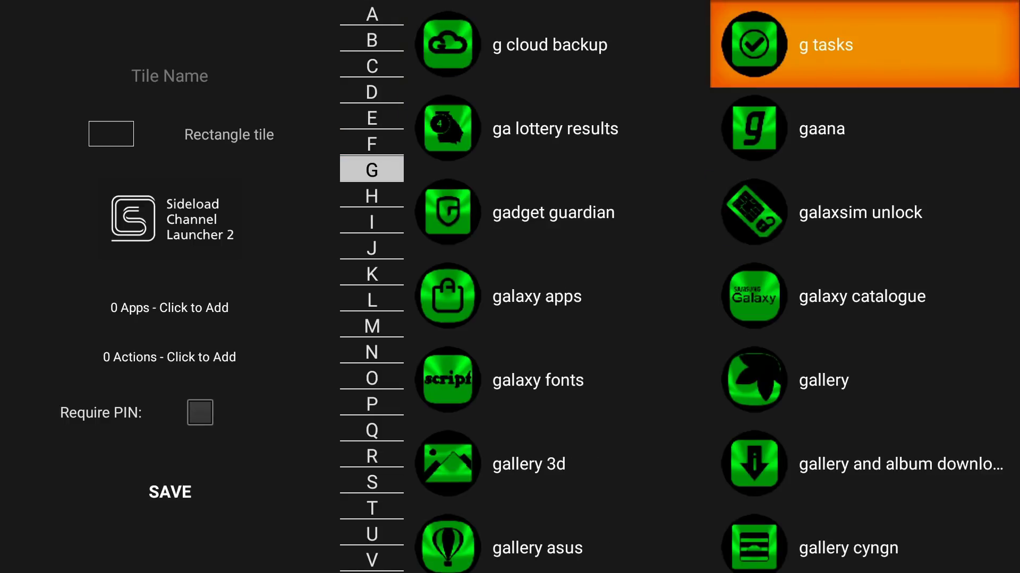
{"action": "key", "text": "Down"}
{"action": "key", "text": "Down"}
{"action": "key", "text": "Down"}
{"action": "key", "text": "Down"}
{"action": "key", "text": "Down"}
{"action": "key", "text": "Down"}
{"action": "key", "text": "Down"}
{"action": "key", "text": "Down"}
{"action": "key", "text": "Down"}
{"action": "key", "text": "Down"}
{"action": "key", "text": "Down"}
{"action": "key", "text": "Down"}
{"action": "key", "text": "Down"}
{"action": "key", "text": "Down"}
{"action": "key", "text": "Down"}
{"action": "key", "text": "Down"}
{"action": "key", "text": "Down"}
{"action": "key", "text": "Down"}
{"action": "key", "text": "Down"}
{"action": "key", "text": "Down"}
{"action": "key", "text": "Down"}
{"action": "key", "text": "Down"}
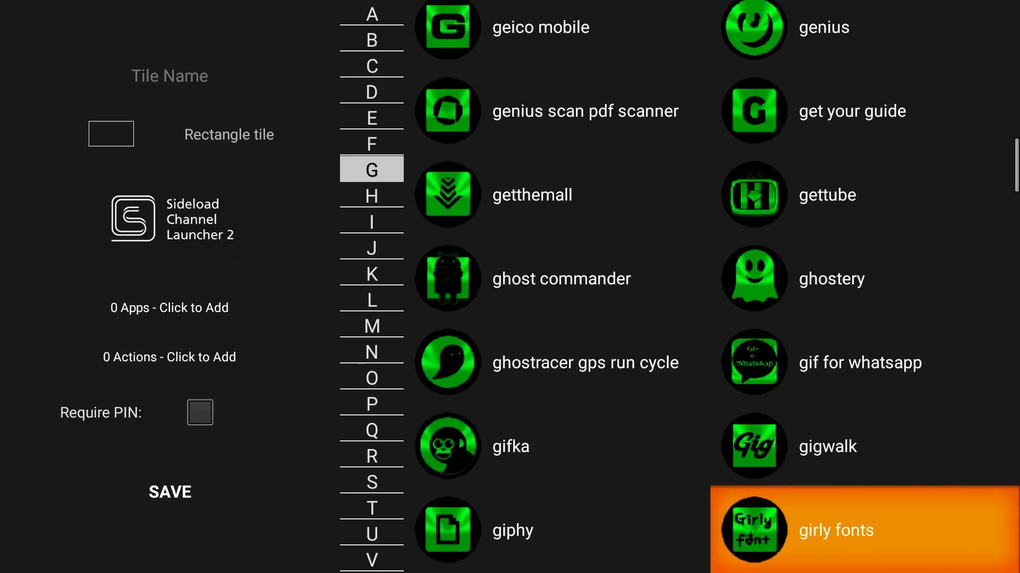
{"action": "key", "text": "Down"}
{"action": "key", "text": "Down"}
{"action": "key", "text": "Down"}
{"action": "key", "text": "Down"}
{"action": "key", "text": "Down"}
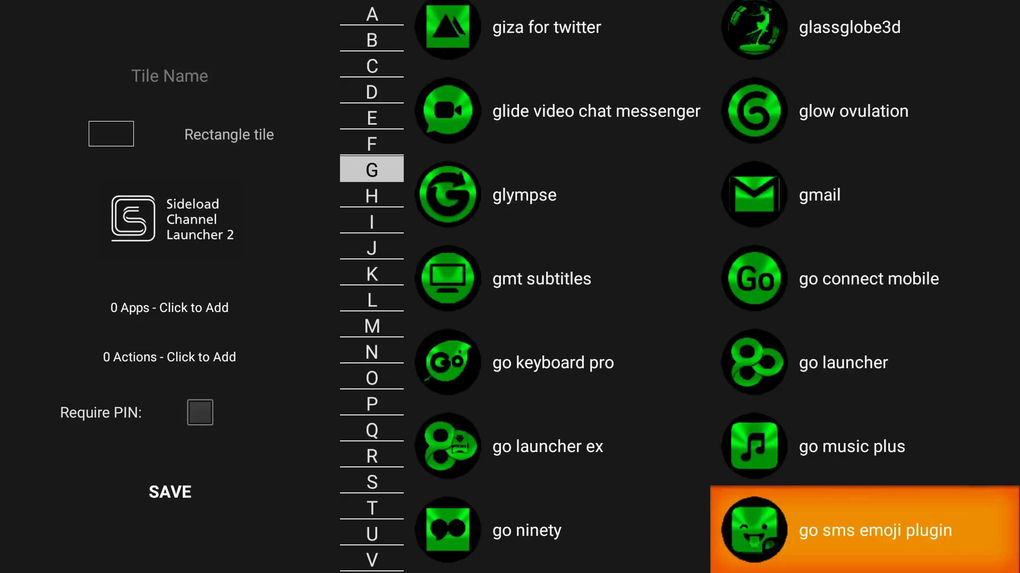
{"action": "key", "text": "Escape"}
- Set the tile image to bg0012pRGB03.png from 0000 SCL2-stuff/Background
{"action": "key", "text": "Return"}
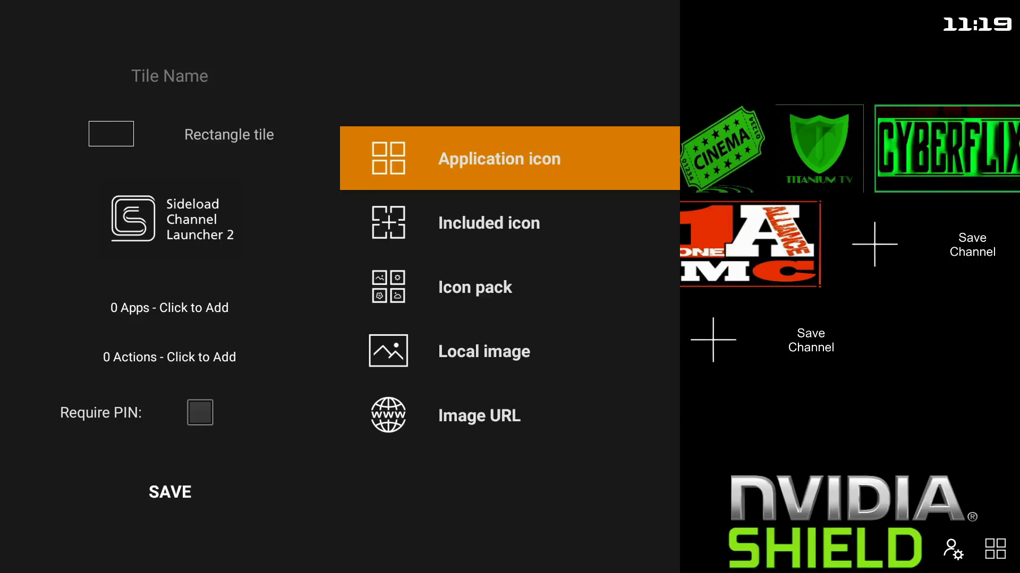
{"action": "key", "text": "Down"}
{"action": "key", "text": "Down"}
{"action": "key", "text": "Down"}
{"action": "key", "text": "Return"}
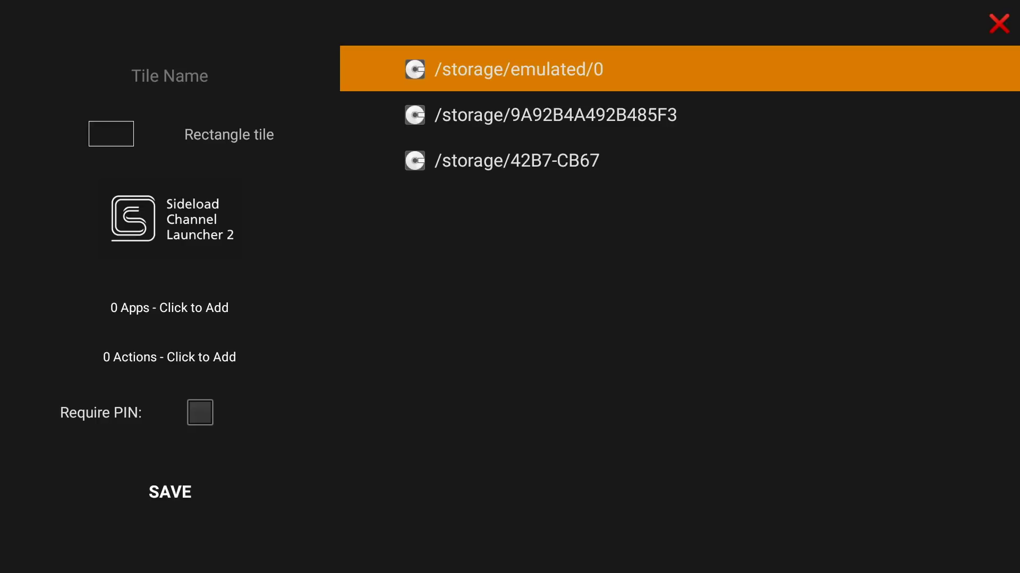
{"action": "key", "text": "Return"}
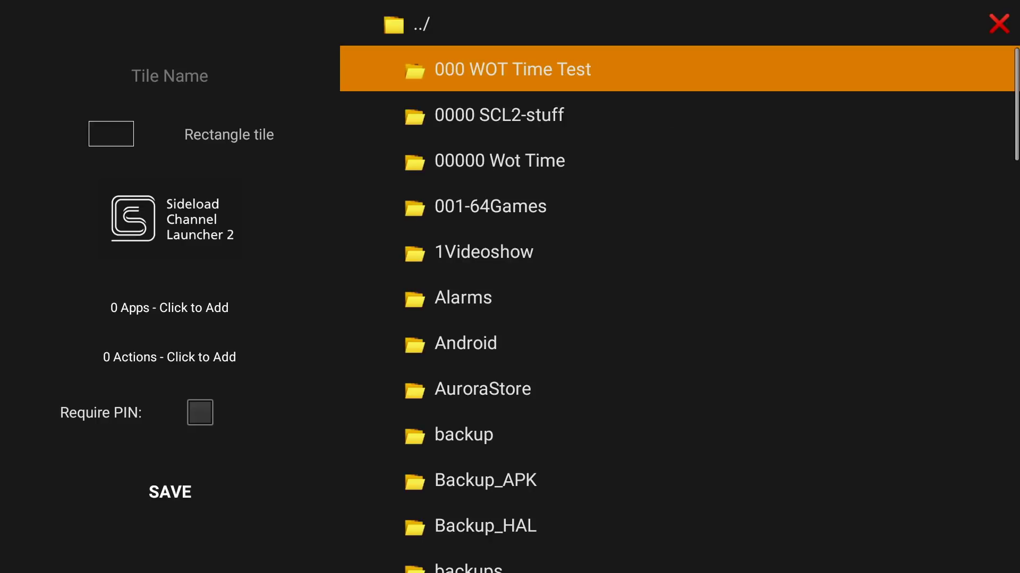
{"action": "key", "text": "Down"}
{"action": "key", "text": "Return"}
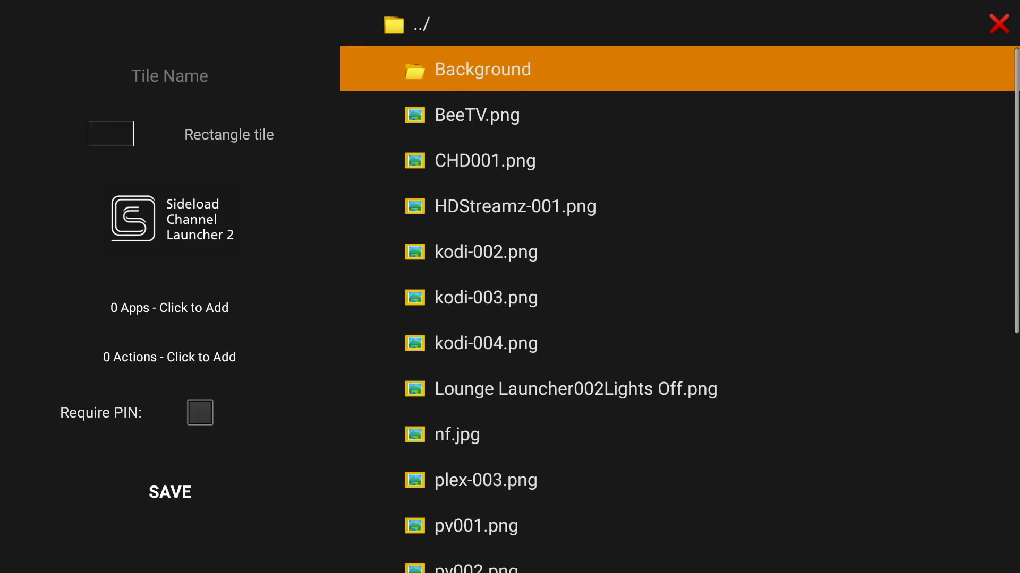
{"action": "key", "text": "Return"}
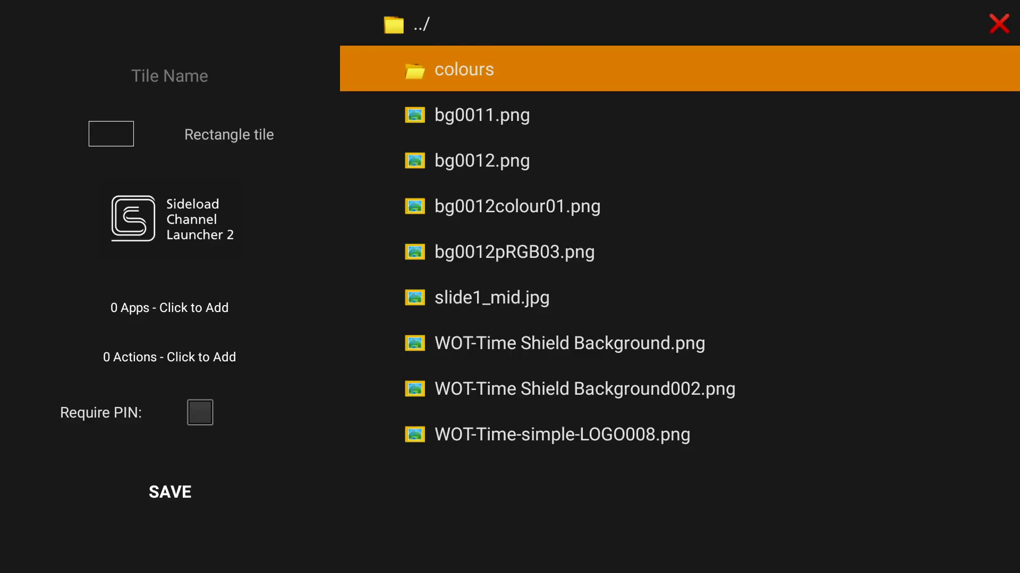
{"action": "key", "text": "Down"}
{"action": "key", "text": "Down"}
{"action": "key", "text": "Down"}
{"action": "key", "text": "Down"}
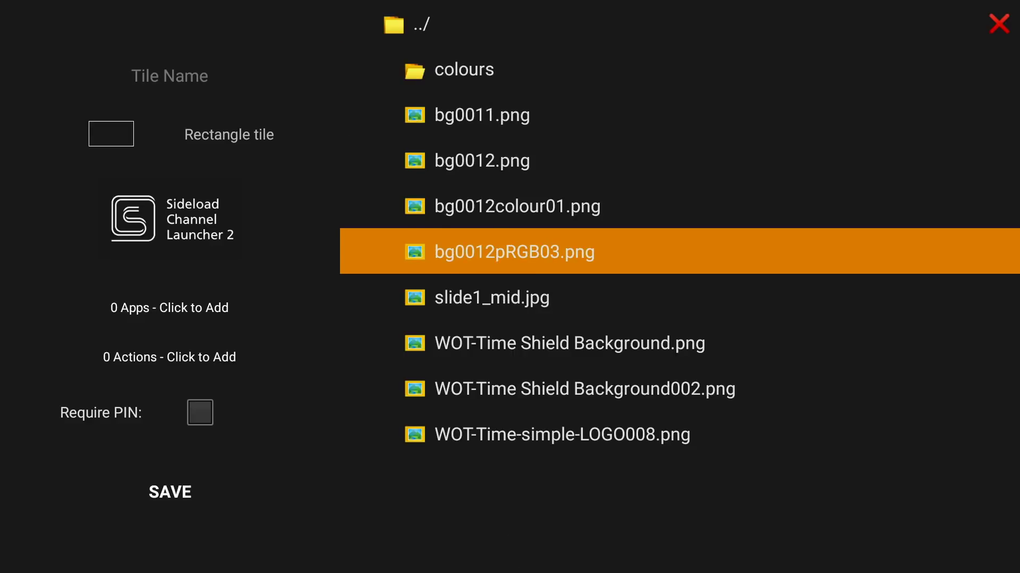
{"action": "key", "text": "Return"}
- Try the Image URL option, cancel it, and open '0 Apps - Click to Add'
{"action": "key", "text": "Down"}
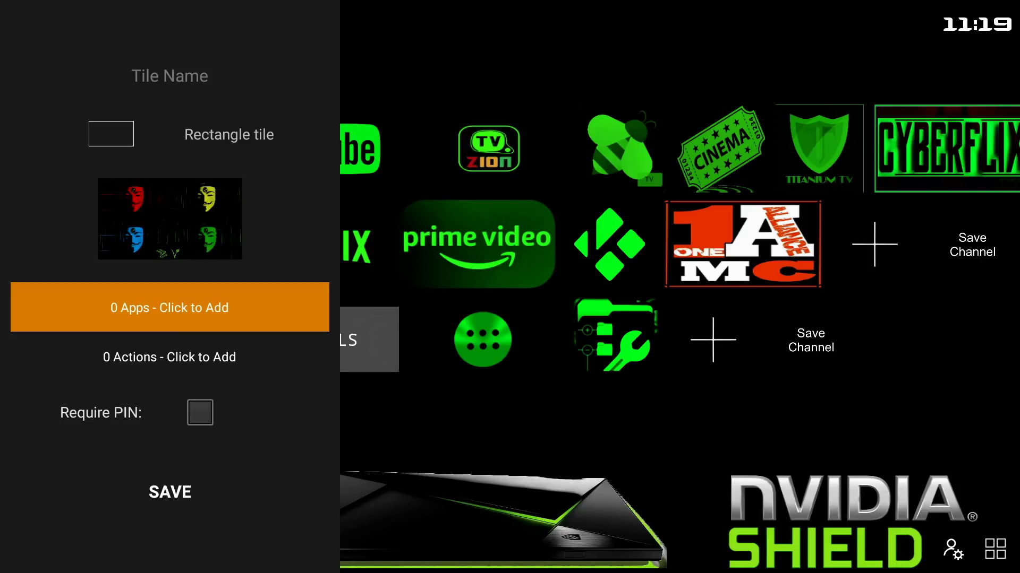
{"action": "key", "text": "Up"}
{"action": "key", "text": "Return"}
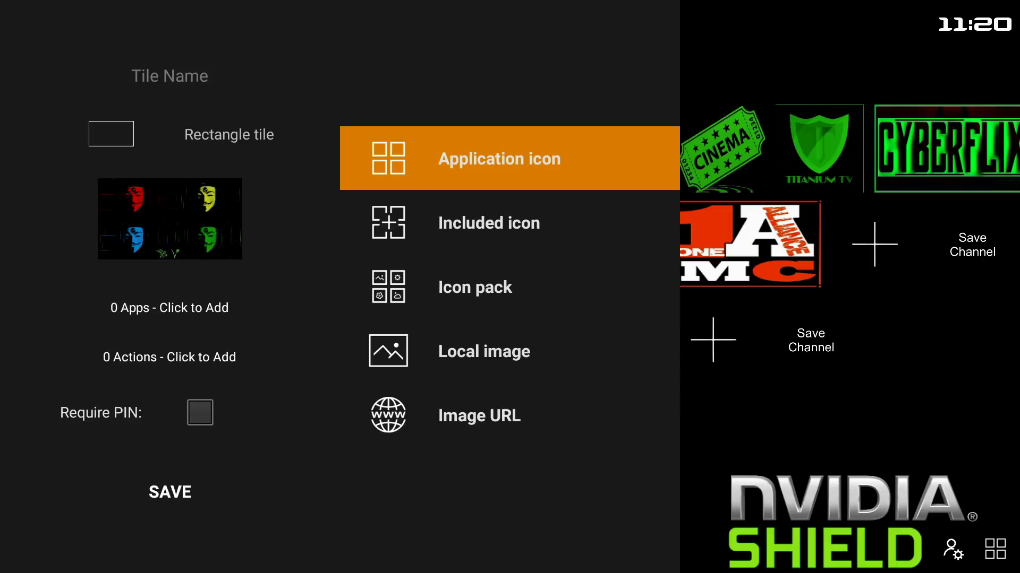
{"action": "key", "text": "Down"}
{"action": "key", "text": "Down"}
{"action": "key", "text": "Down"}
{"action": "key", "text": "Down"}
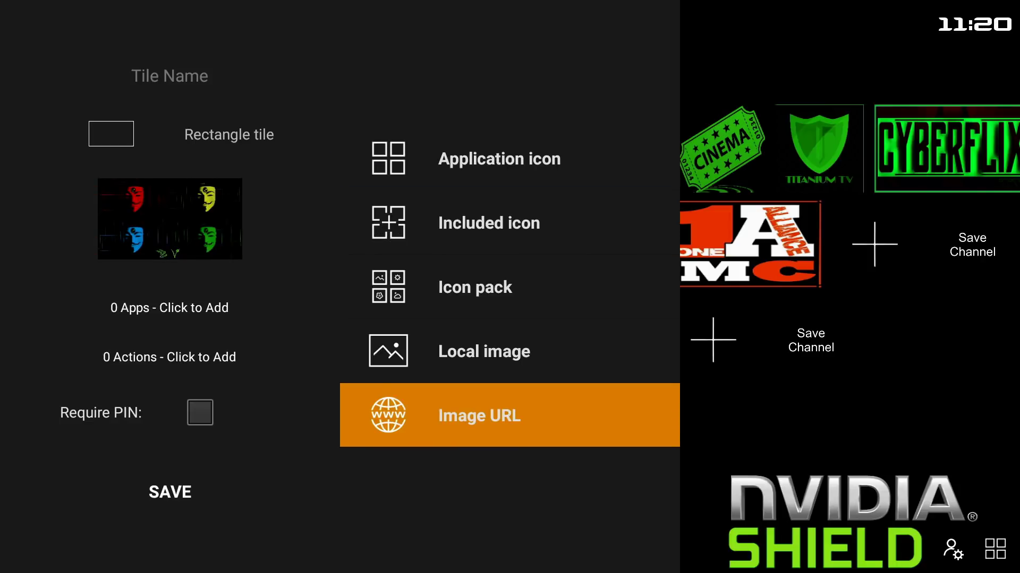
{"action": "key", "text": "Return"}
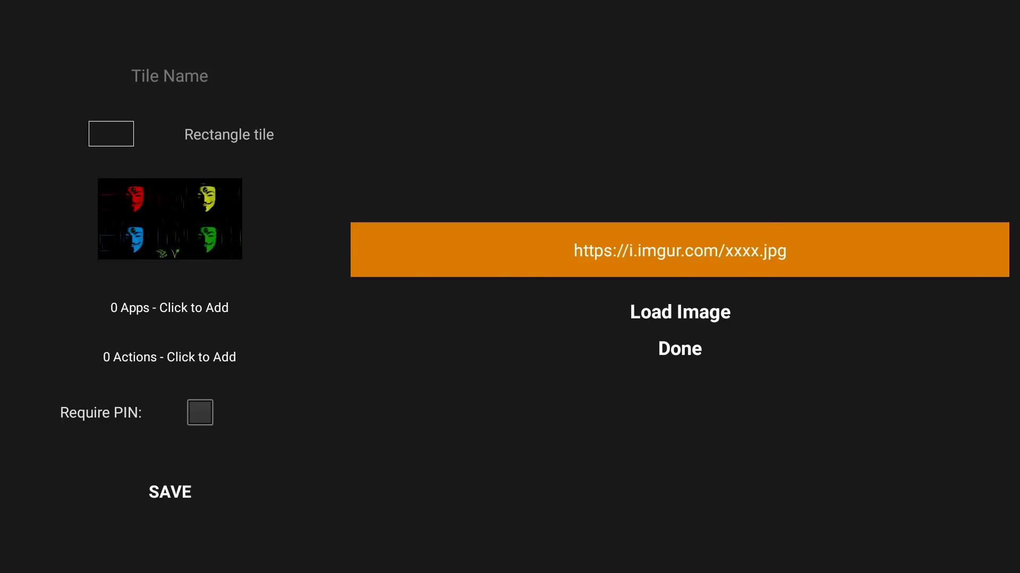
{"action": "key", "text": "Escape"}
{"action": "key", "text": "Return"}
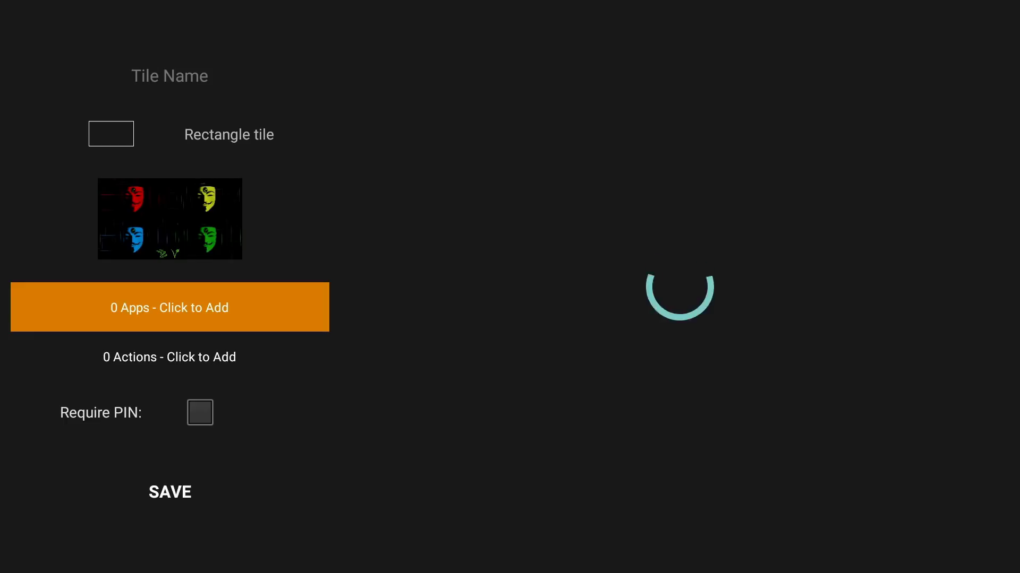
- Add AirAttack 2, Android TV Home, Android TV Remote Service and AndSMB to the tile
{"action": "key", "text": "Down"}
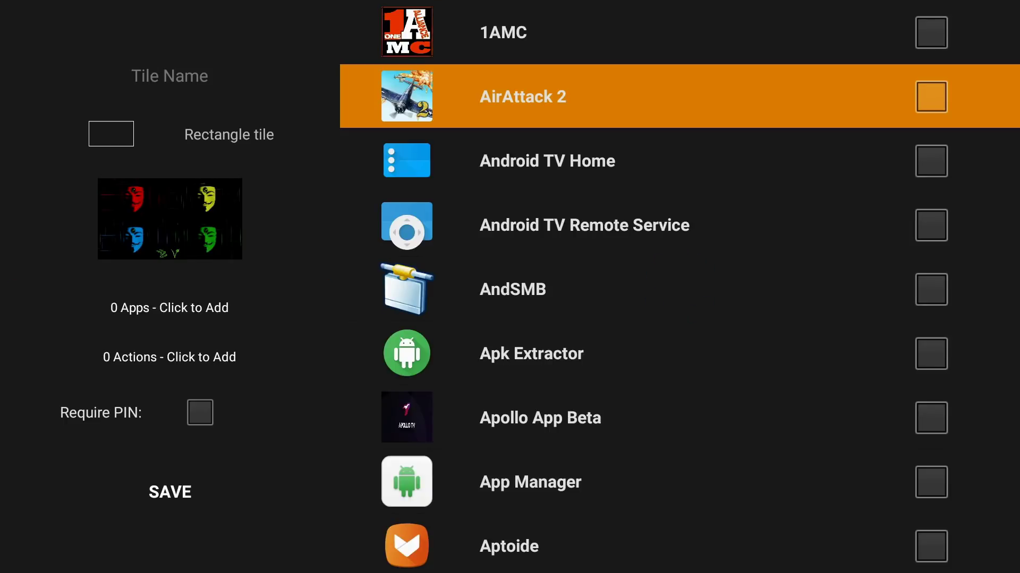
{"action": "key", "text": "Return"}
{"action": "key", "text": "Down"}
{"action": "key", "text": "Return"}
{"action": "key", "text": "Down"}
{"action": "key", "text": "Return"}
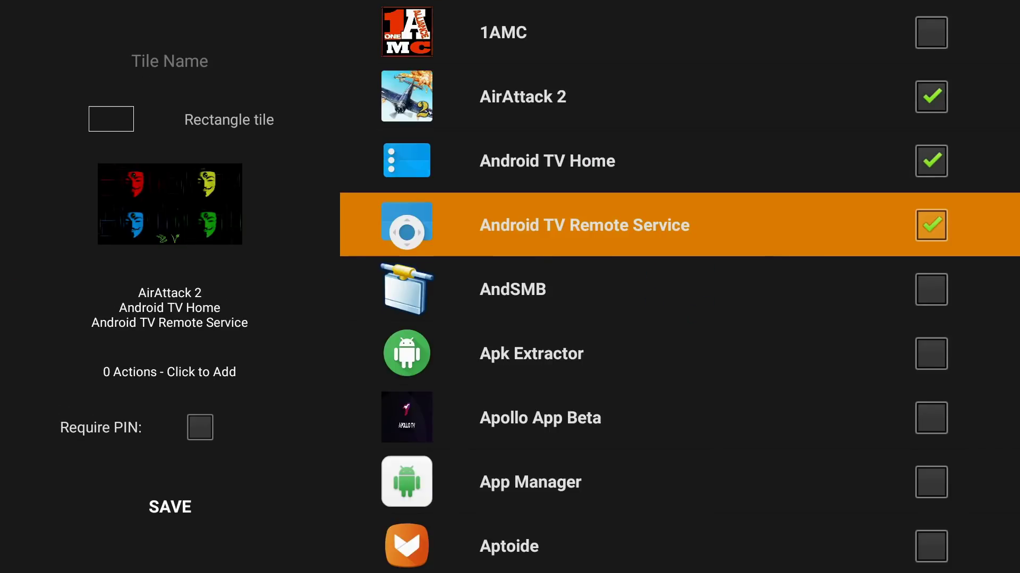
{"action": "key", "text": "Down"}
{"action": "key", "text": "Return"}
{"action": "key", "text": "Escape"}
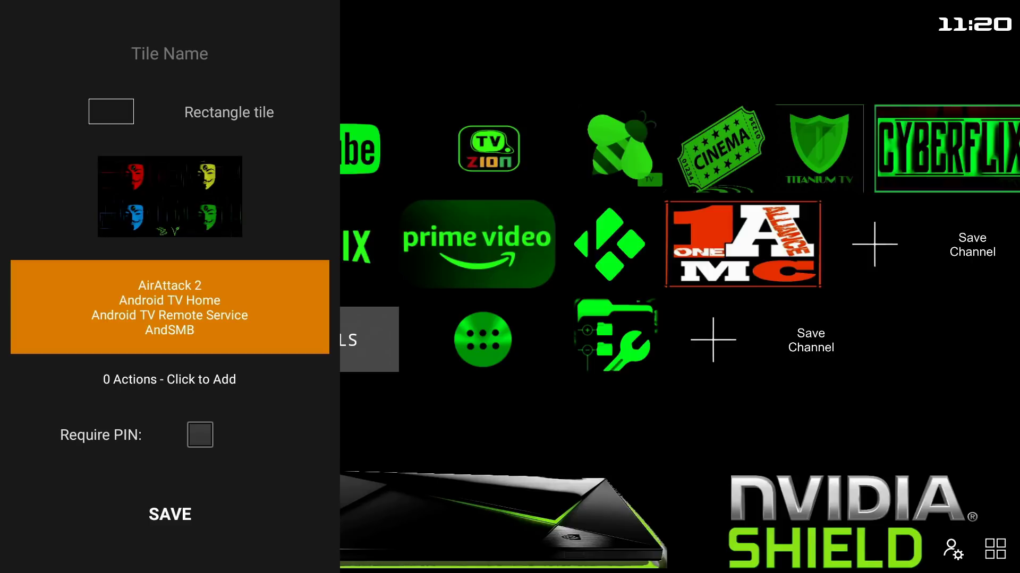
- Add the App Drawer, File Viewer and Google App Drawer actions to the tile
{"action": "key", "text": "Down"}
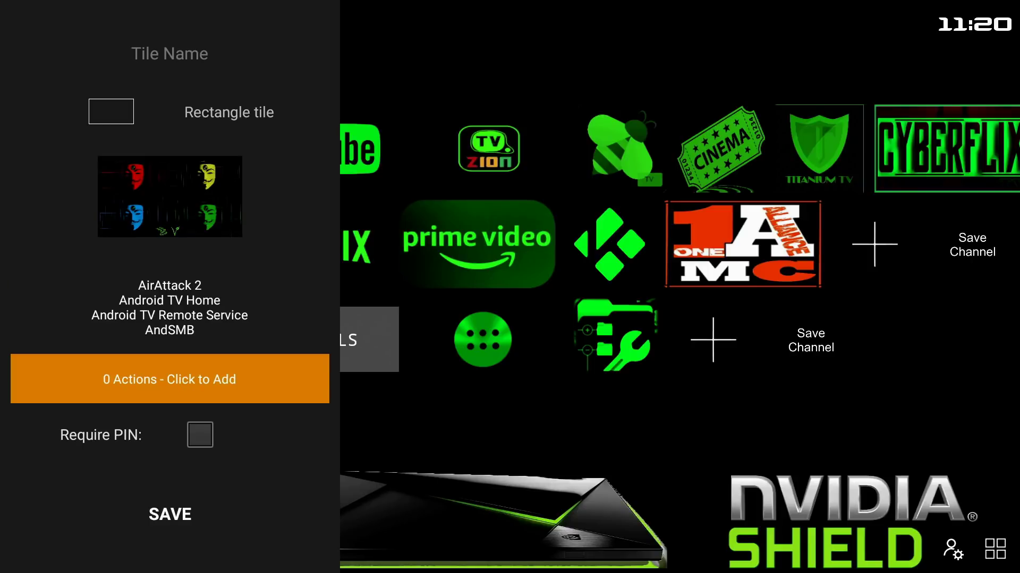
{"action": "key", "text": "Return"}
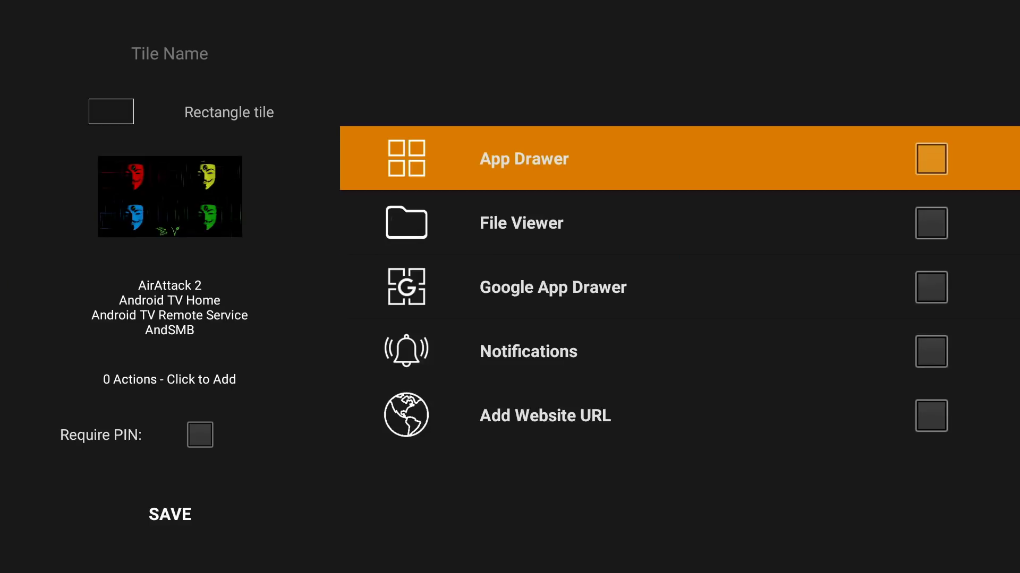
{"action": "key", "text": "Return"}
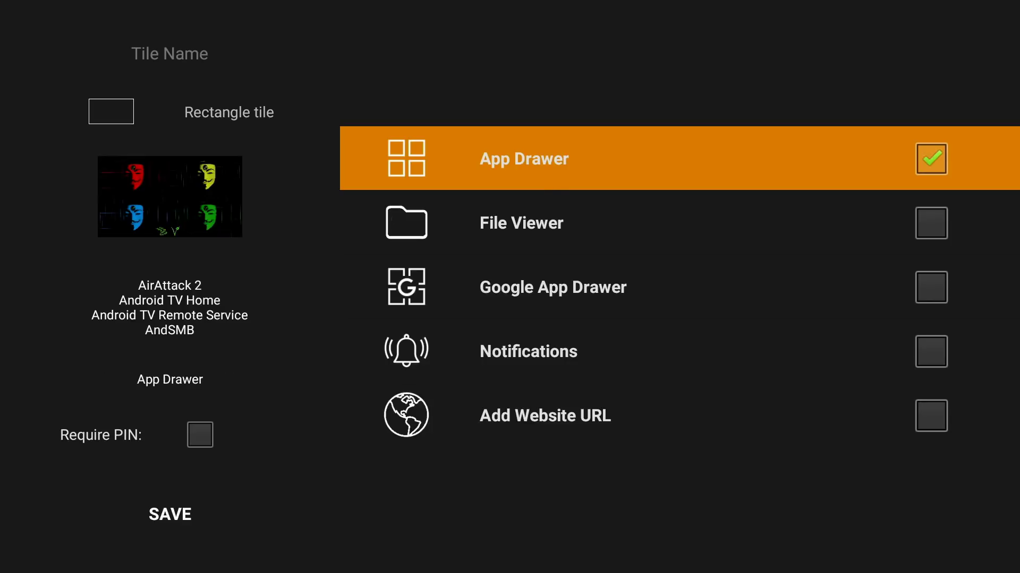
{"action": "key", "text": "Down"}
{"action": "key", "text": "Return"}
{"action": "key", "text": "Down"}
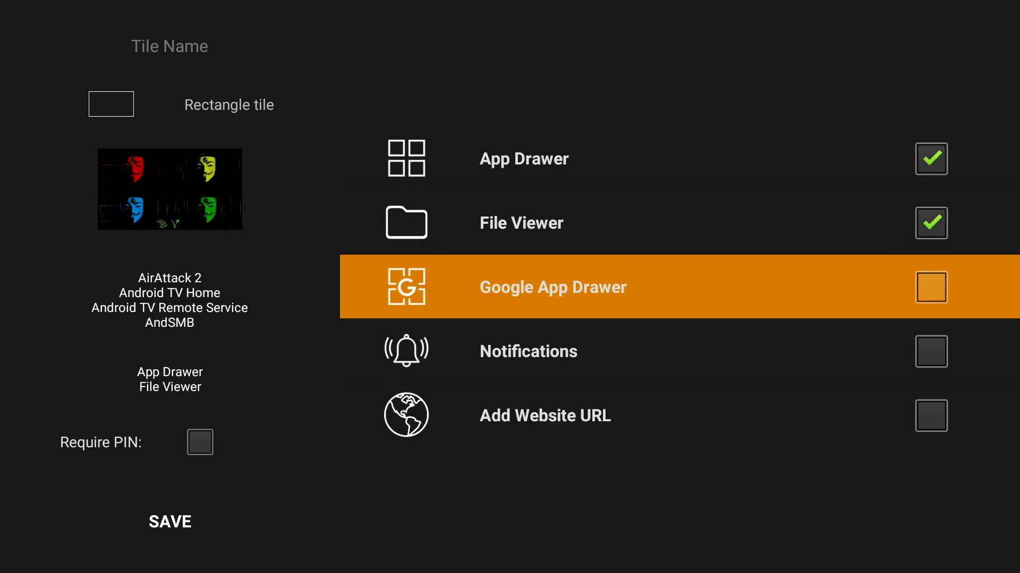
{"action": "key", "text": "Return"}
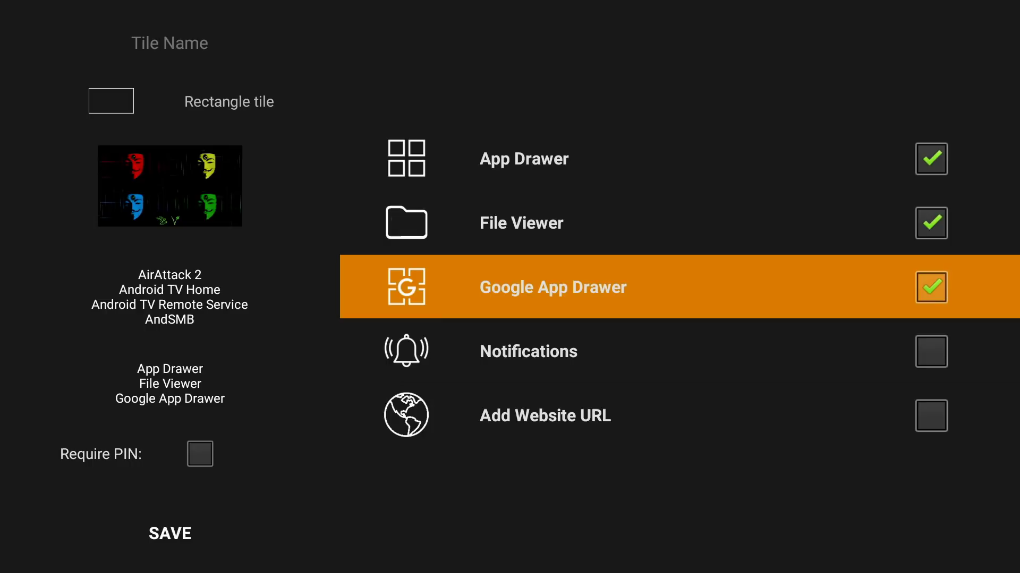
{"action": "key", "text": "Down"}
{"action": "key", "text": "Down"}
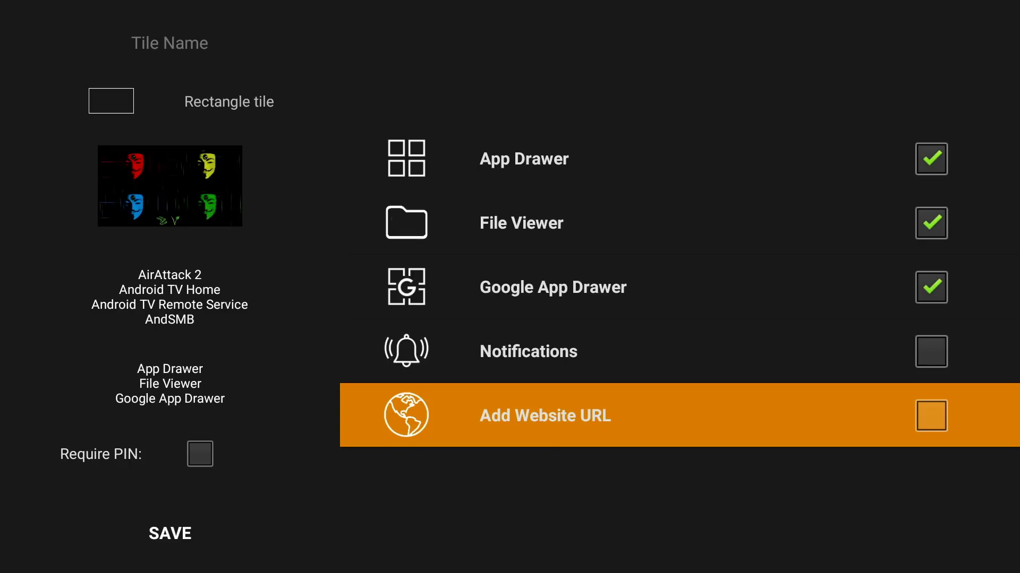
{"action": "key", "text": "Left"}
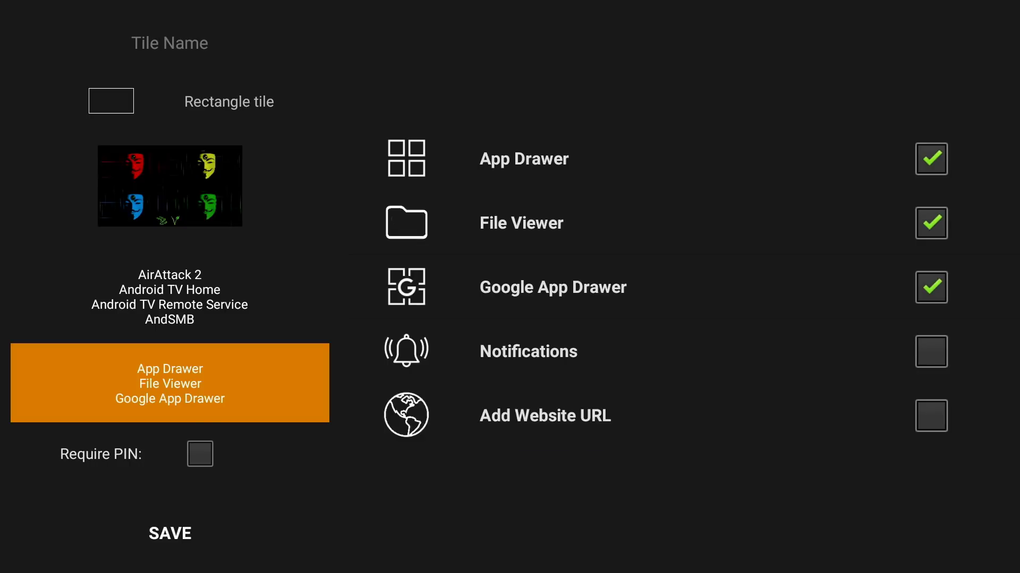
{"action": "key", "text": "Down"}
- Save the tile with Require PIN, add a Clock widget beside it, and exit edit mode
{"action": "key", "text": "Return"}
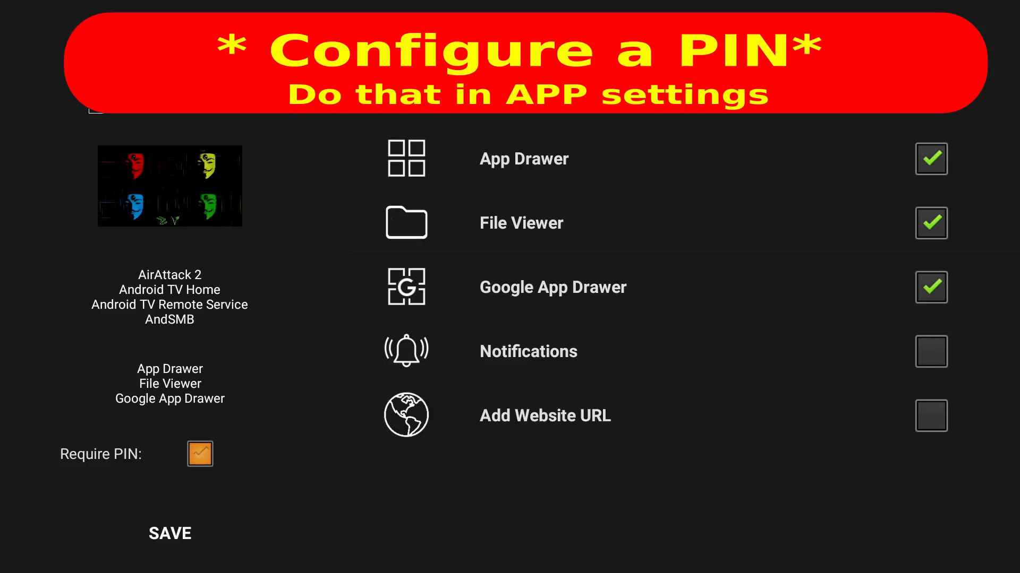
{"action": "key", "text": "Return"}
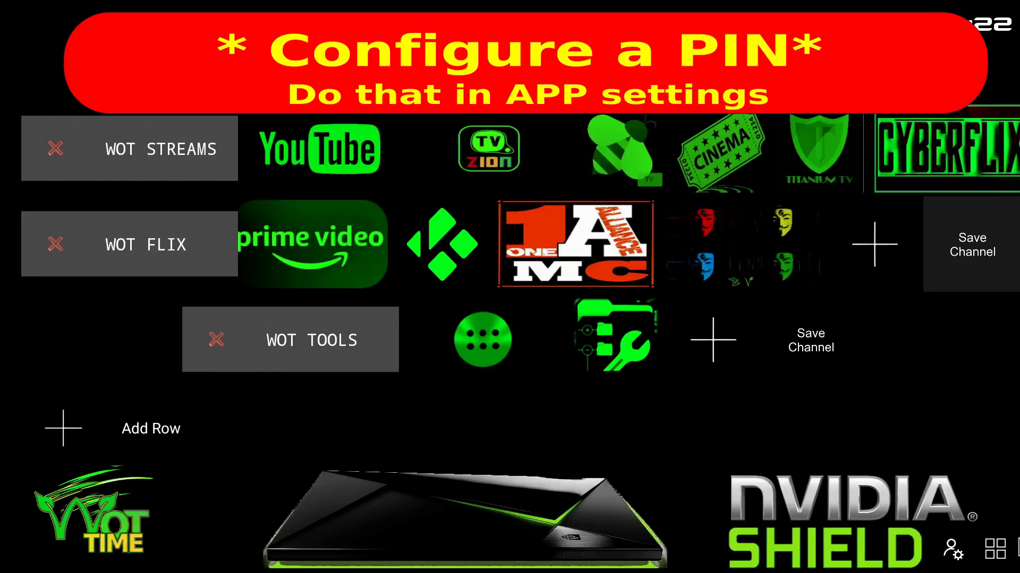
{"action": "key", "text": "Left"}
{"action": "key", "text": "Return"}
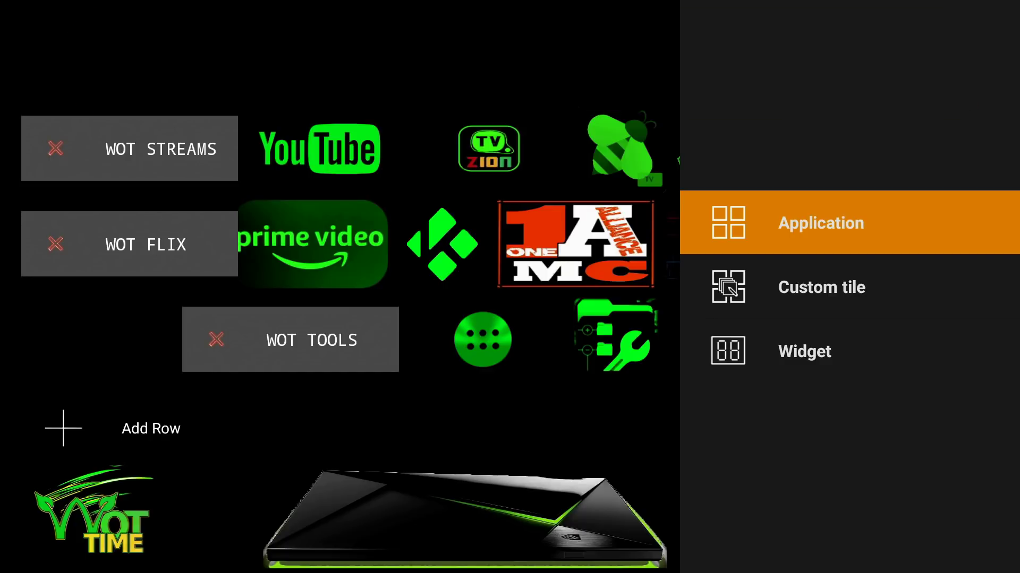
{"action": "key", "text": "Down"}
{"action": "key", "text": "Down"}
{"action": "key", "text": "Return"}
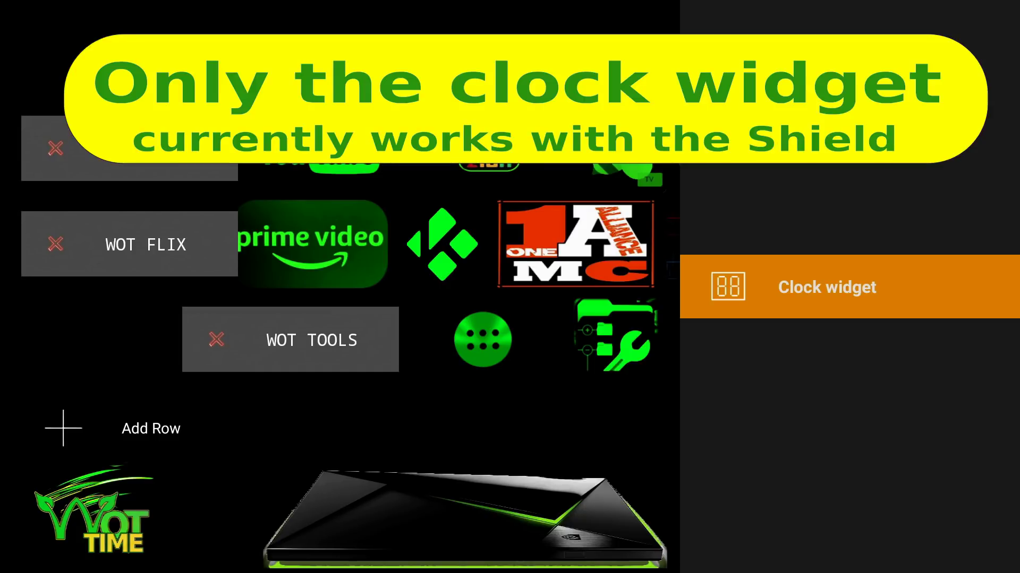
{"action": "key", "text": "Return"}
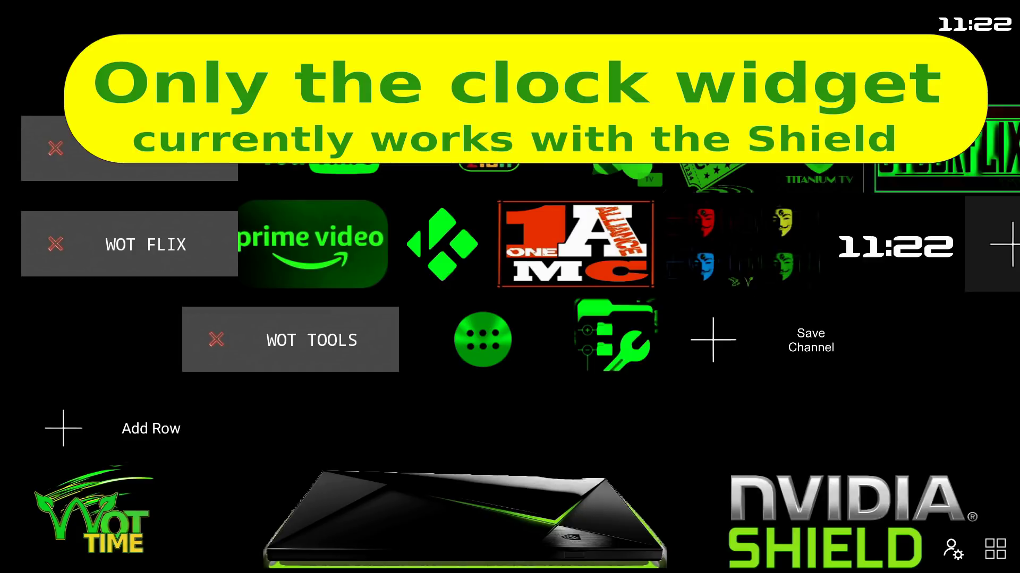
{"action": "key", "text": "Escape"}
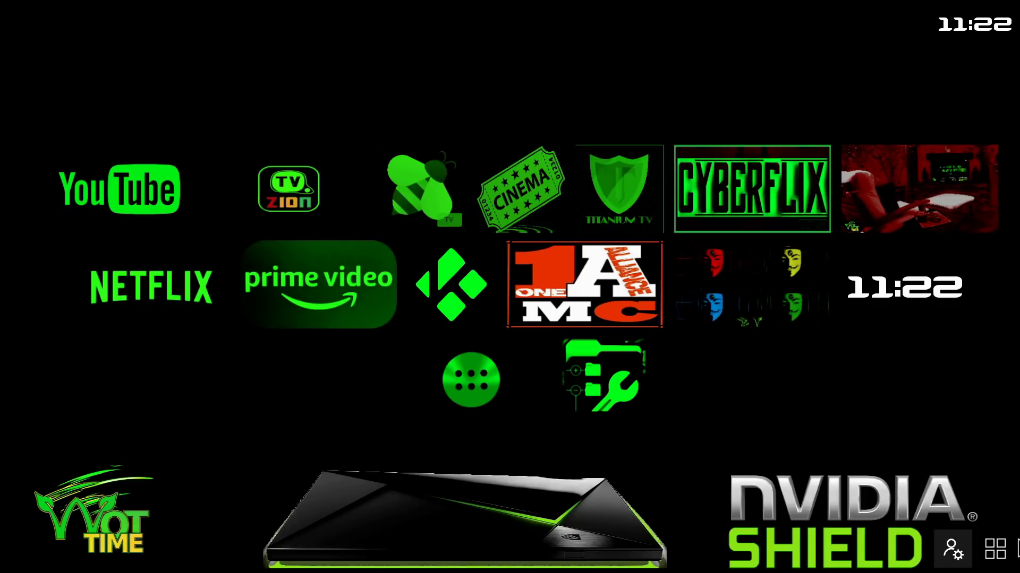
{"action": "key", "text": "Return"}
- Export the tile configuration via App settings > Import/export configuration
{"action": "key", "text": "Down"}
{"action": "key", "text": "Return"}
{"action": "key", "text": "Down"}
{"action": "key", "text": "Down"}
{"action": "key", "text": "Down"}
{"action": "key", "text": "Down"}
{"action": "key", "text": "Down"}
{"action": "key", "text": "Down"}
{"action": "key", "text": "Down"}
{"action": "key", "text": "Down"}
{"action": "key", "text": "Down"}
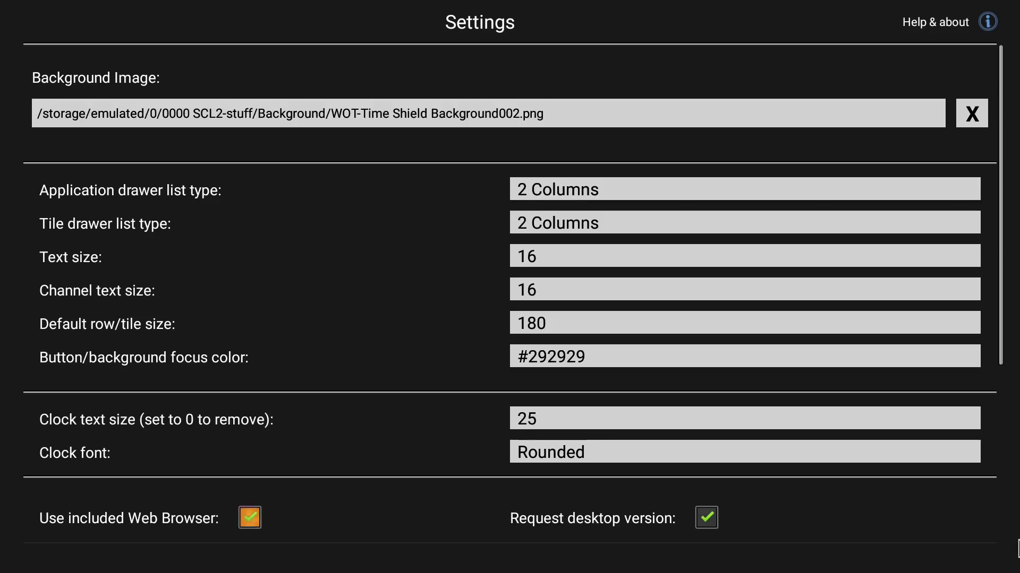
{"action": "key", "text": "Down"}
{"action": "key", "text": "Down"}
{"action": "key", "text": "Down"}
{"action": "key", "text": "Down"}
{"action": "key", "text": "Down"}
{"action": "key", "text": "Down"}
{"action": "key", "text": "Up"}
{"action": "key", "text": "Up"}
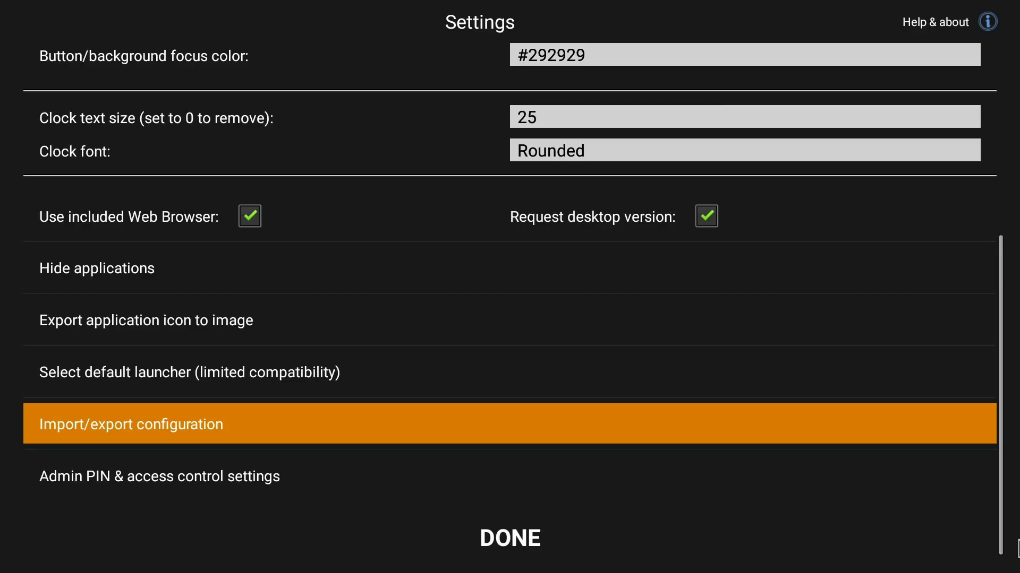
{"action": "key", "text": "Return"}
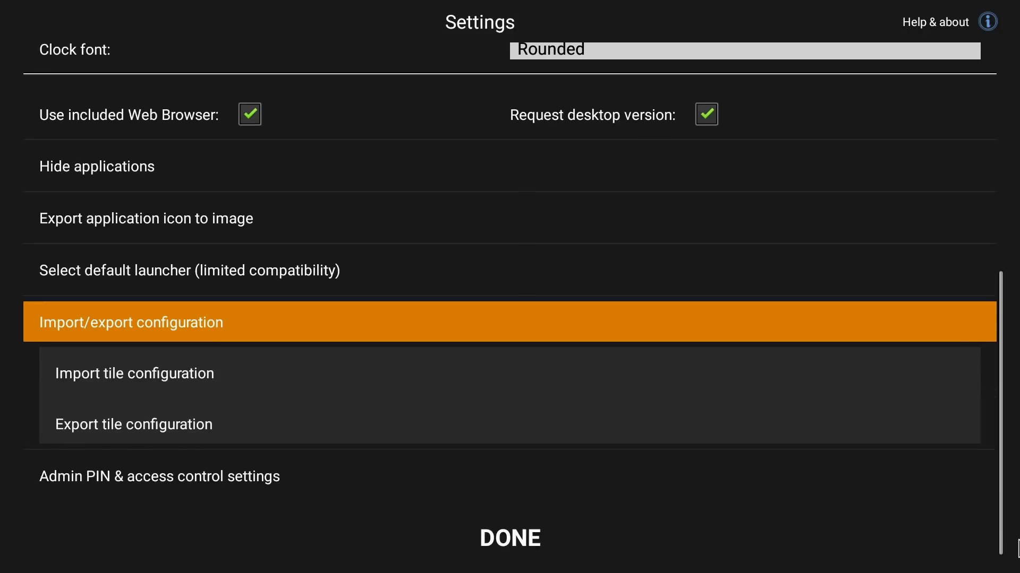
{"action": "key", "text": "Down"}
{"action": "key", "text": "Down"}
{"action": "key", "text": "Return"}
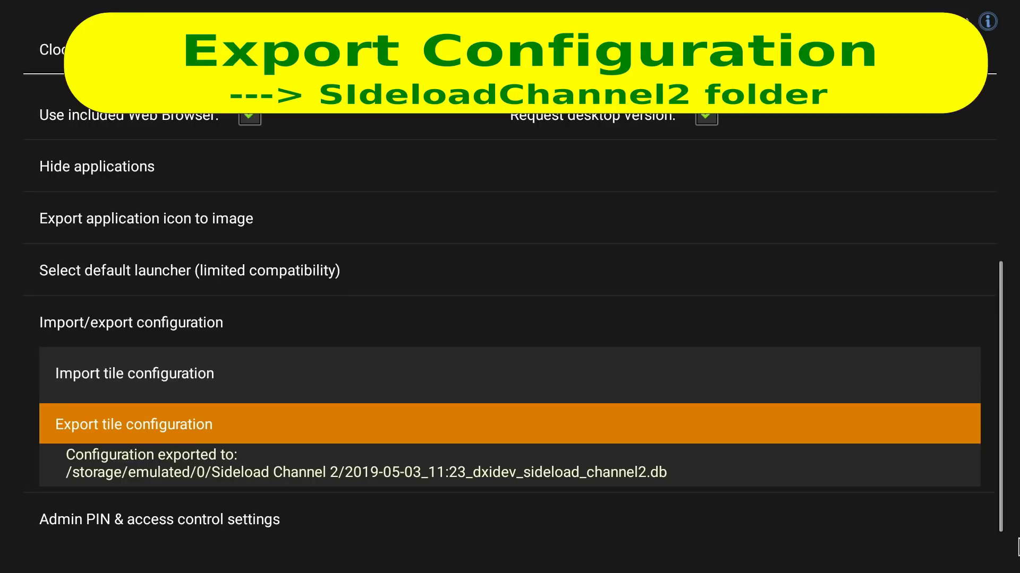
- Start importing a tile configuration from storage
{"action": "key", "text": "Down"}
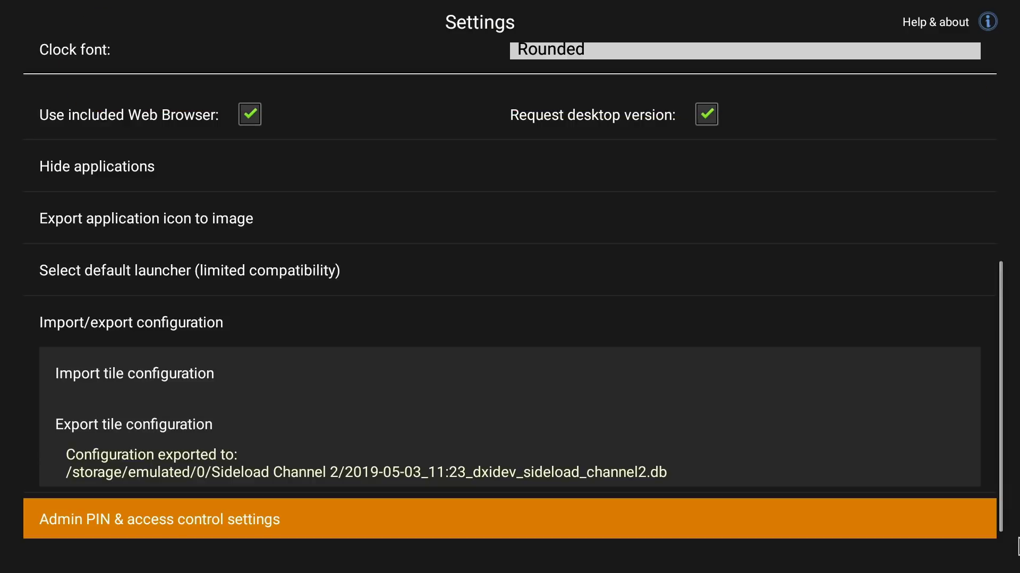
{"action": "key", "text": "Up"}
{"action": "key", "text": "Up"}
{"action": "key", "text": "Return"}
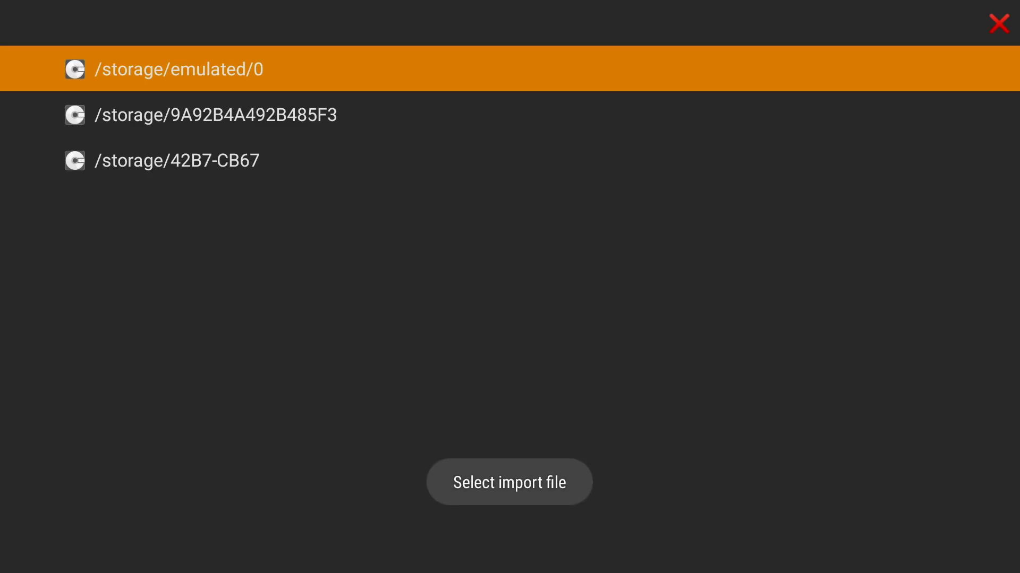
- Open the Sideload Channel 2 folder and highlight the 2019-05-03_09:34 .db configuration
{"action": "key", "text": "Return"}
{"action": "key", "text": "Down"}
{"action": "key", "text": "Down"}
{"action": "key", "text": "Down"}
{"action": "key", "text": "Down"}
{"action": "key", "text": "Down"}
{"action": "key", "text": "Down"}
{"action": "key", "text": "Down"}
{"action": "key", "text": "Down"}
{"action": "key", "text": "Down"}
{"action": "key", "text": "Down"}
{"action": "key", "text": "Down"}
{"action": "key", "text": "Down"}
{"action": "key", "text": "Down"}
{"action": "key", "text": "Down"}
{"action": "key", "text": "Down"}
{"action": "key", "text": "Down"}
{"action": "key", "text": "Down"}
{"action": "key", "text": "Down"}
{"action": "key", "text": "Down"}
{"action": "key", "text": "Down"}
{"action": "key", "text": "Down"}
{"action": "key", "text": "Down"}
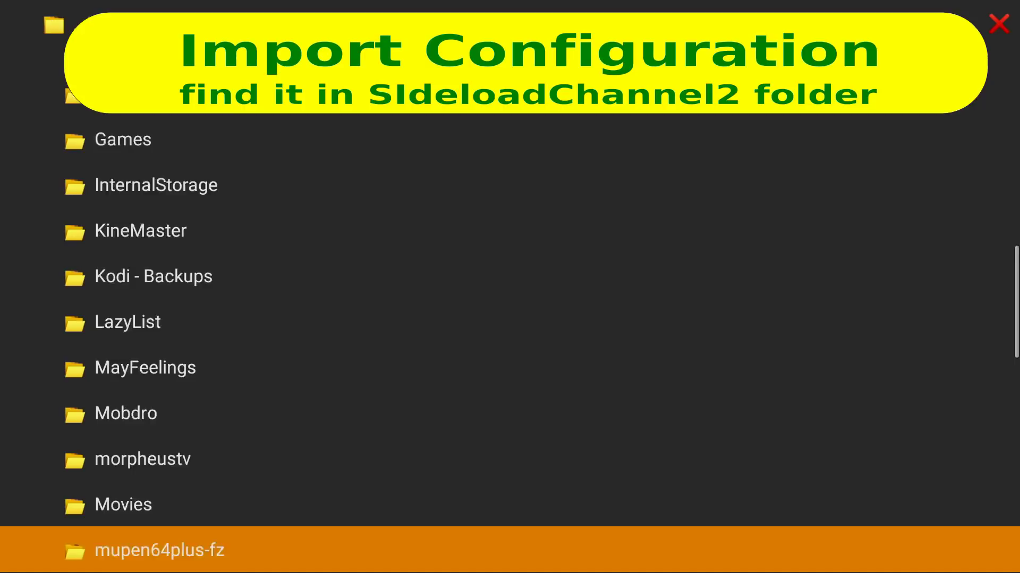
{"action": "key", "text": "Down"}
{"action": "key", "text": "Down"}
{"action": "key", "text": "Down"}
{"action": "key", "text": "Down"}
{"action": "key", "text": "Up"}
{"action": "key", "text": "Up"}
{"action": "key", "text": "Up"}
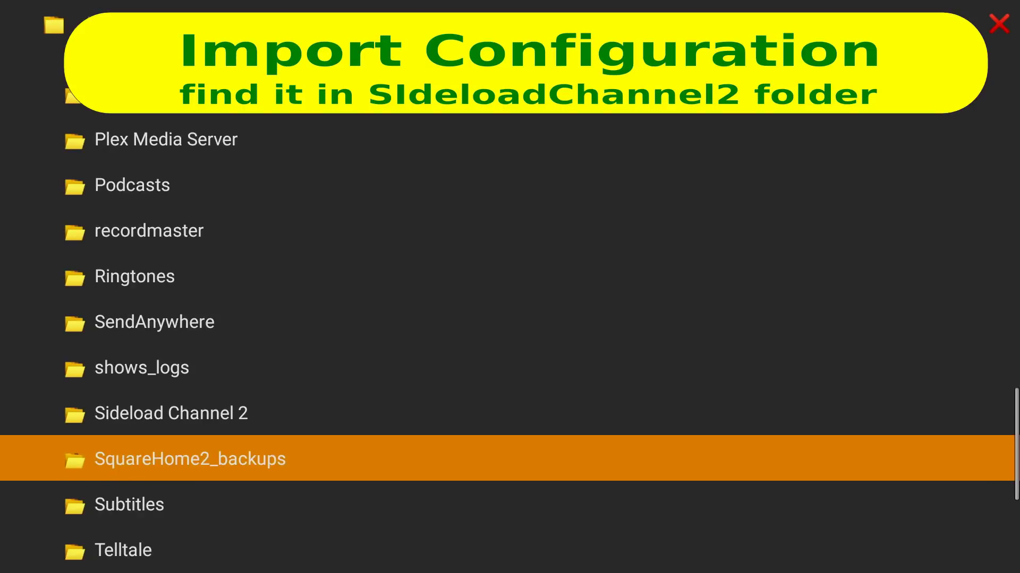
{"action": "key", "text": "Return"}
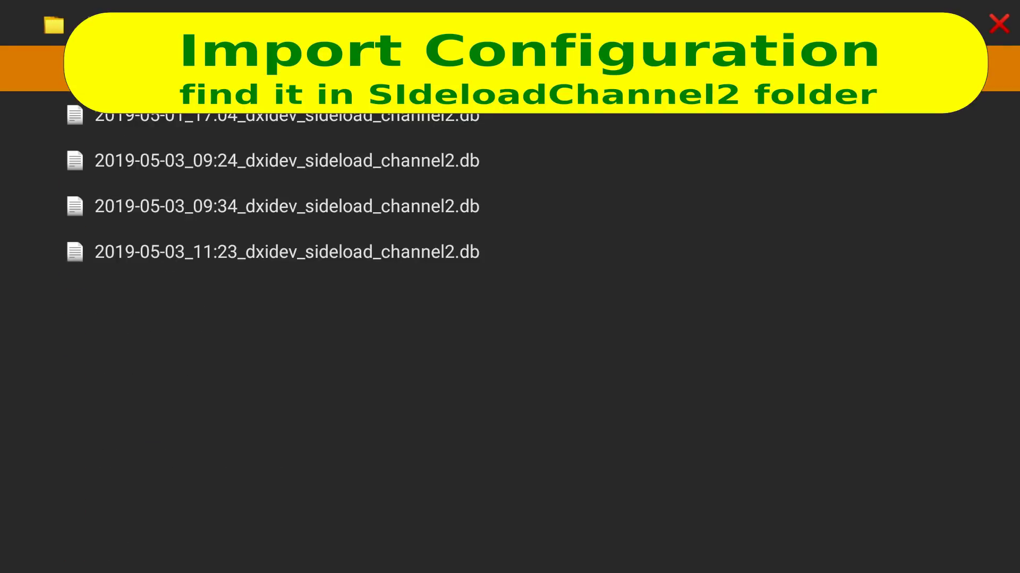
{"action": "key", "text": "Down"}
{"action": "key", "text": "Down"}
{"action": "key", "text": "Down"}
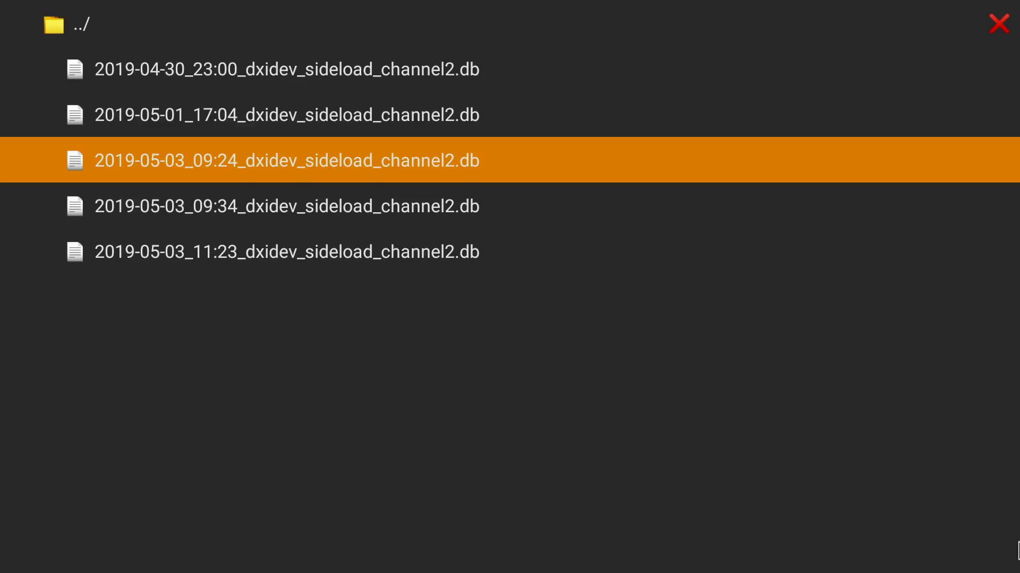
{"action": "key", "text": "Down"}
{"action": "key", "text": "Down"}
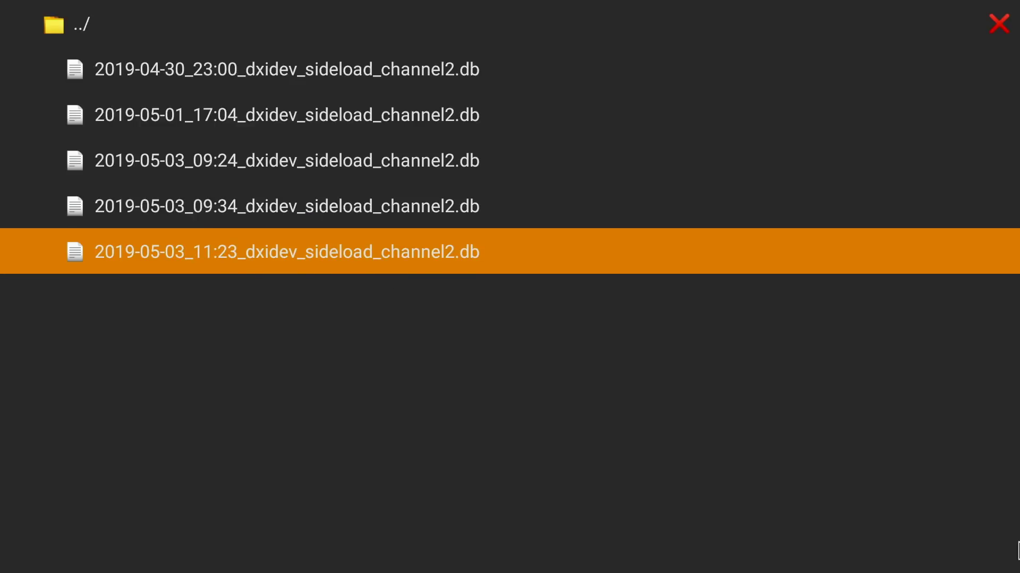
{"action": "key", "text": "Up"}
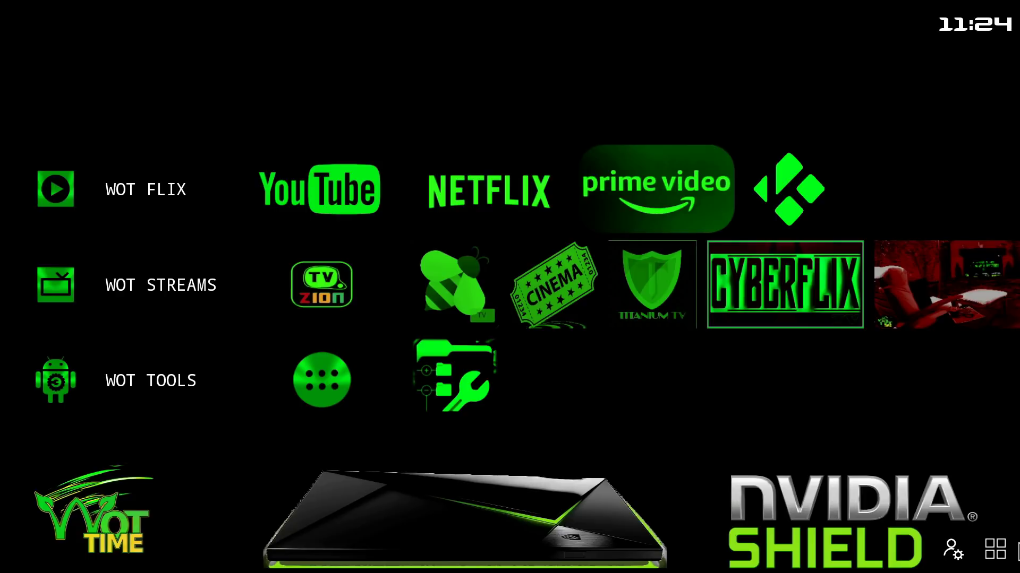
- Move from the YouTube tile down to WOT TOOLS and launch the file-manager tile
{"action": "left_click", "coordinate": [321, 188]}
{"action": "key", "text": "Down"}
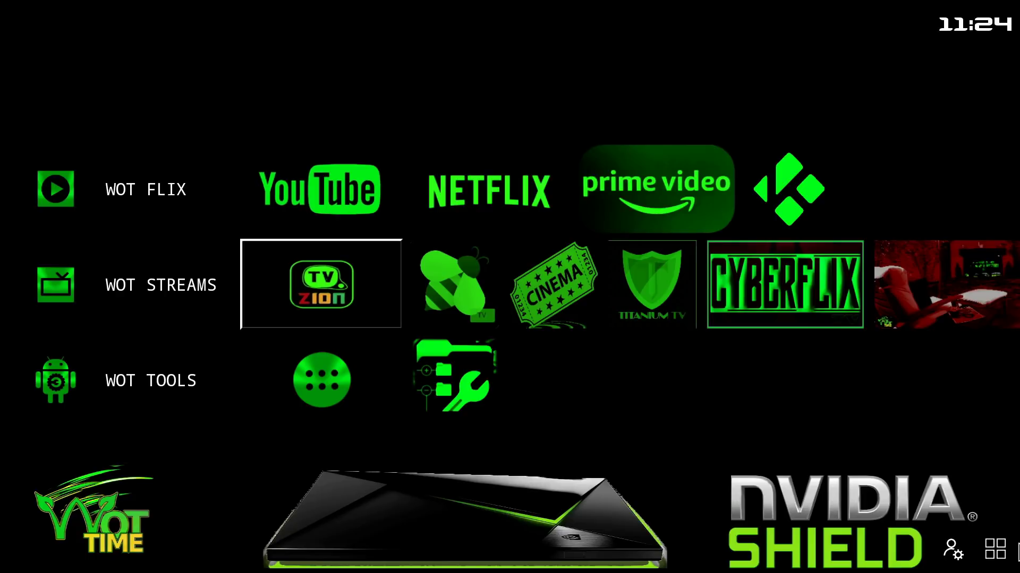
{"action": "key", "text": "Down"}
{"action": "key", "text": "Down"}
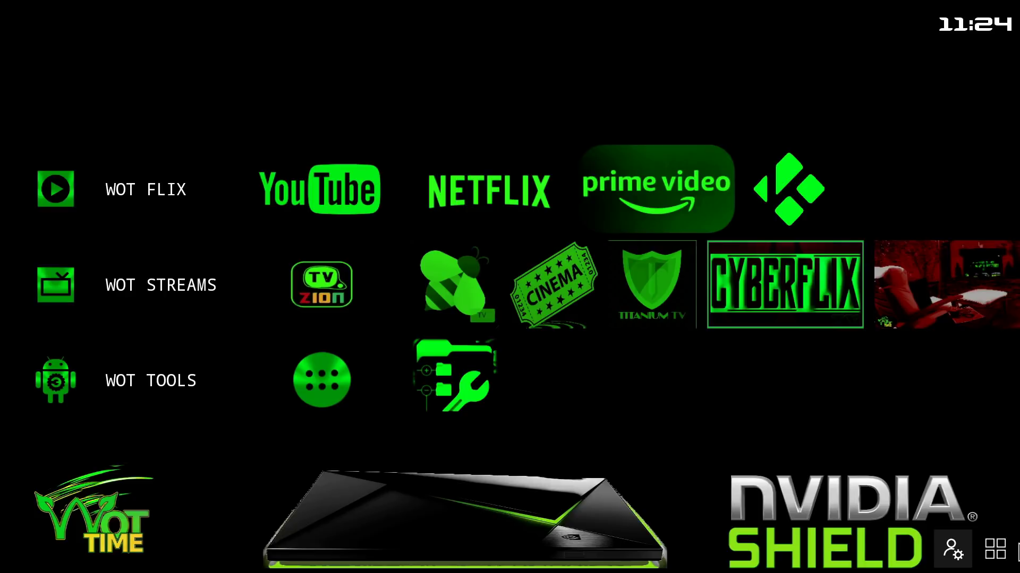
{"action": "left_click", "coordinate": [454, 380]}
{"action": "key", "text": "Return"}
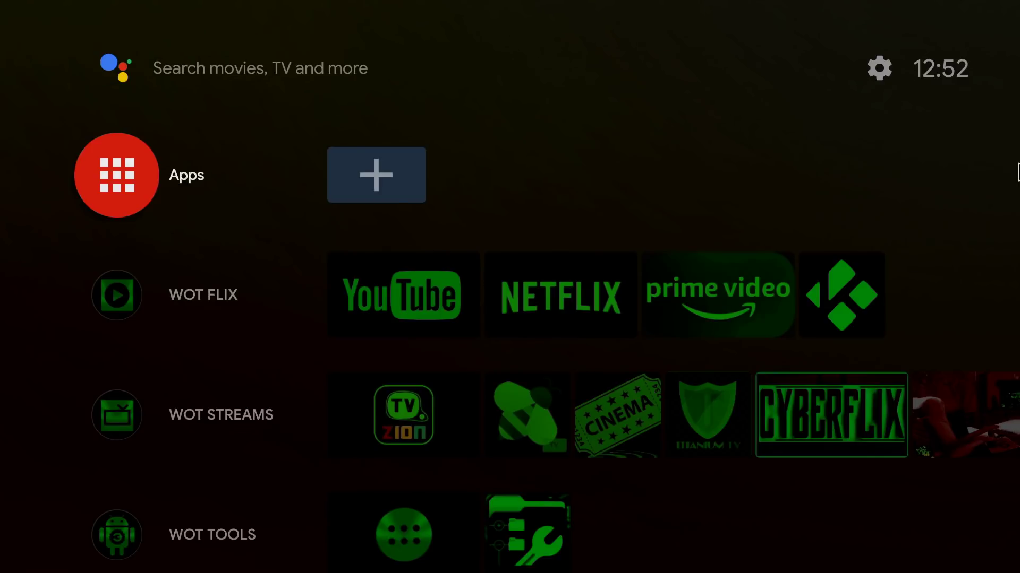
- Open the WOT FLIX channel's app list and scroll through it
{"action": "key", "text": "Down"}
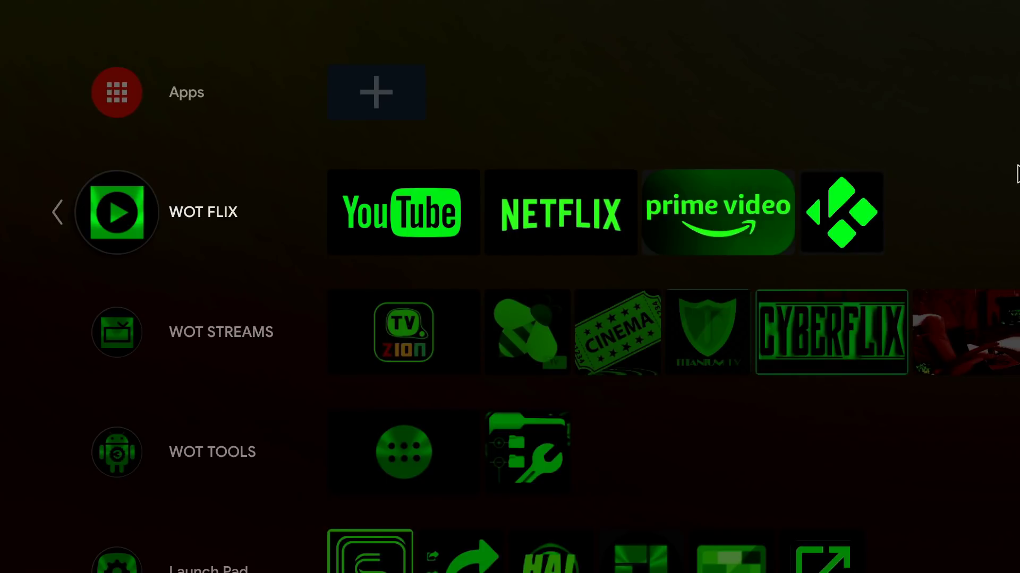
{"action": "key", "text": "Menu"}
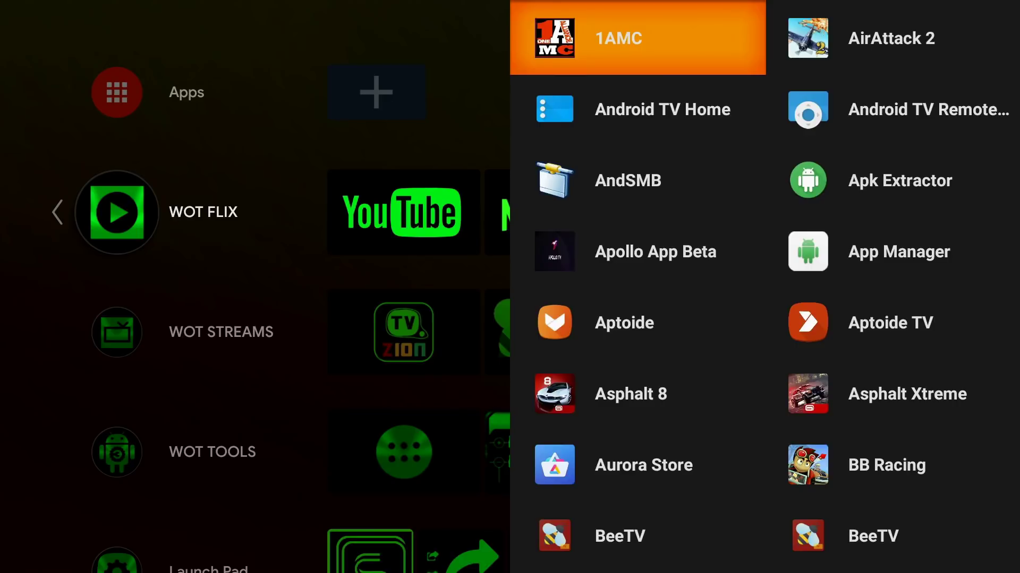
{"action": "key", "text": "Down"}
{"action": "key", "text": "Down"}
{"action": "key", "text": "Down"}
{"action": "key", "text": "Down"}
{"action": "key", "text": "Down"}
{"action": "key", "text": "Down"}
{"action": "key", "text": "Down"}
{"action": "key", "text": "Down"}
{"action": "key", "text": "Down"}
{"action": "key", "text": "Down"}
{"action": "key", "text": "Down"}
{"action": "key", "text": "Down"}
{"action": "key", "text": "Down"}
{"action": "key", "text": "Down"}
{"action": "key", "text": "Down"}
{"action": "key", "text": "Down"}
{"action": "key", "text": "Down"}
{"action": "key", "text": "Down"}
{"action": "key", "text": "Down"}
{"action": "key", "text": "Down"}
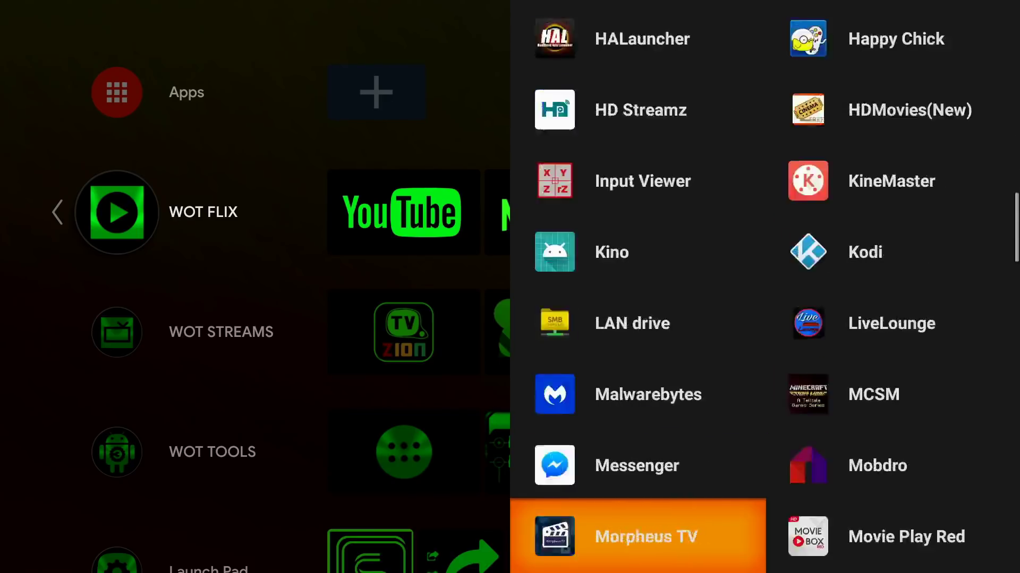
{"action": "key", "text": "Down"}
{"action": "key", "text": "Down"}
{"action": "key", "text": "Down"}
{"action": "key", "text": "Down"}
{"action": "key", "text": "Down"}
{"action": "key", "text": "Down"}
{"action": "key", "text": "Down"}
{"action": "key", "text": "Down"}
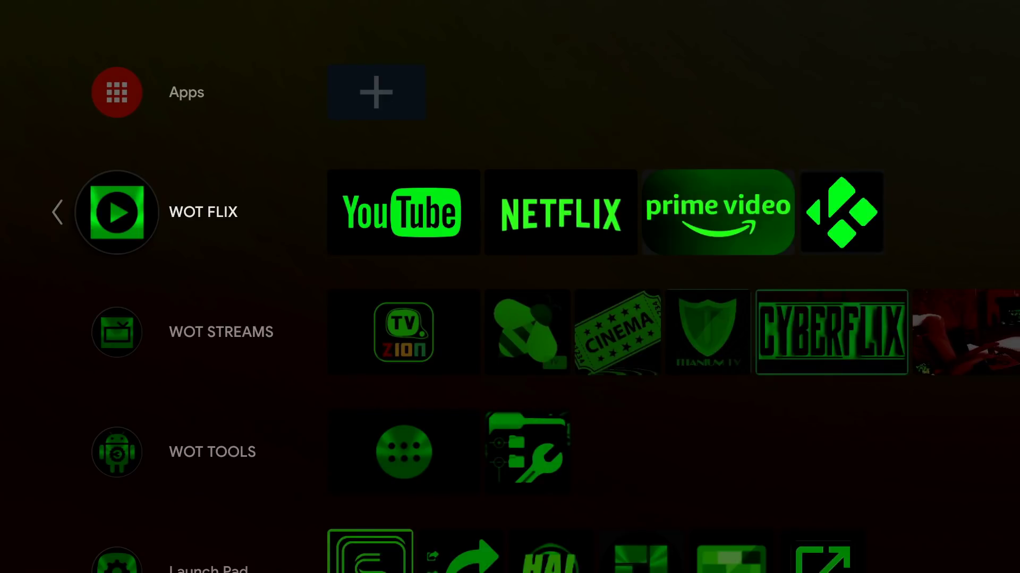
- Activate the flix n tv tile in WOT STREAMS and choose CyberFlix TV
{"action": "key", "text": "Down"}
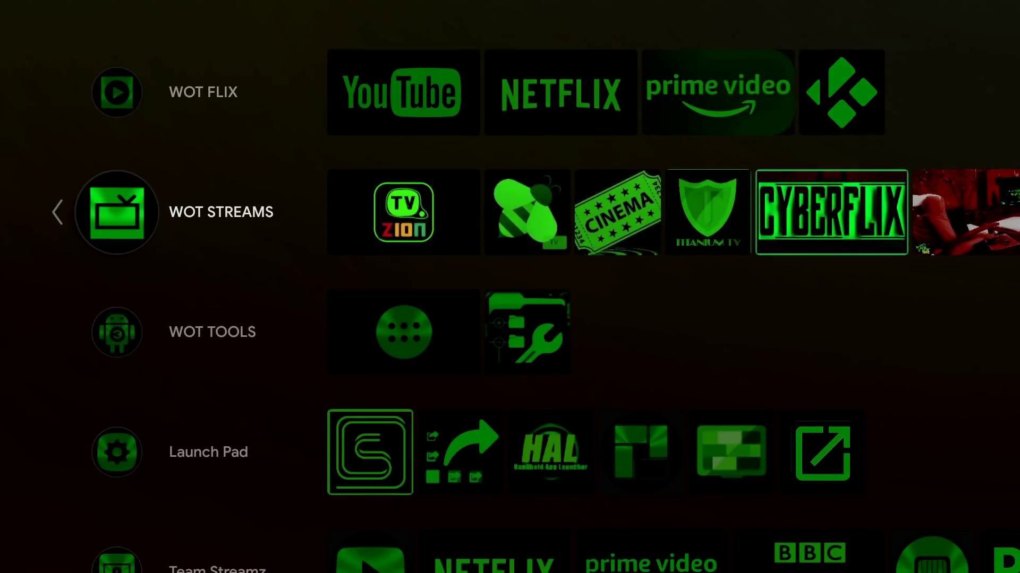
{"action": "key", "text": "Right"}
{"action": "key", "text": "Right"}
{"action": "key", "text": "Right"}
{"action": "key", "text": "Right"}
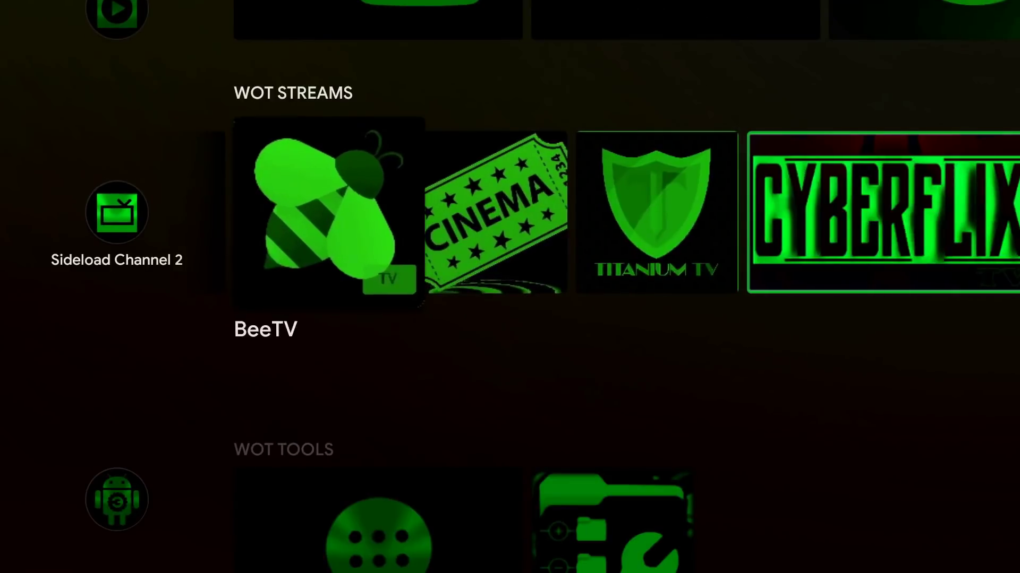
{"action": "key", "text": "Right"}
{"action": "key", "text": "Right"}
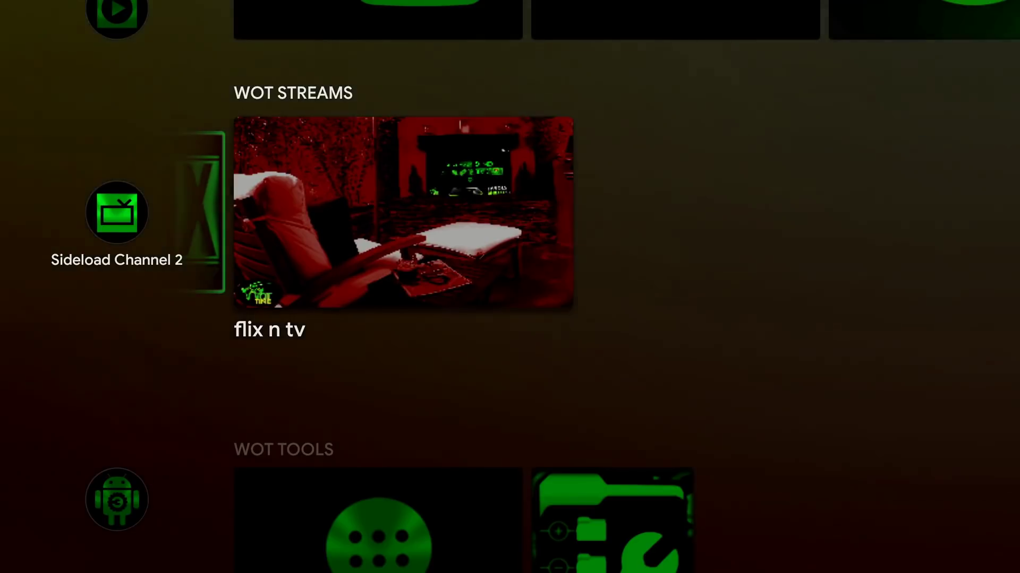
{"action": "key", "text": "Return"}
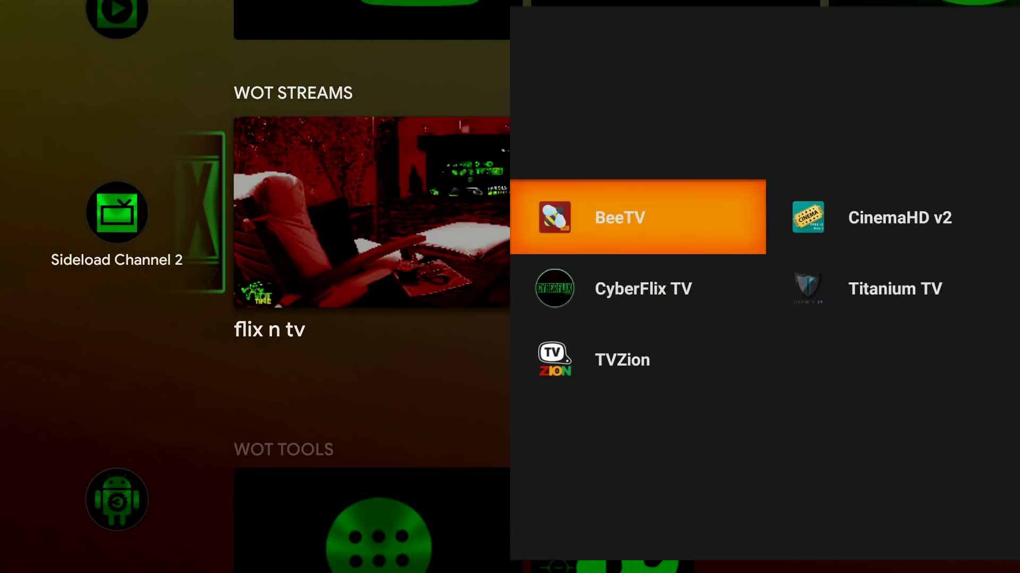
{"action": "key", "text": "Down"}
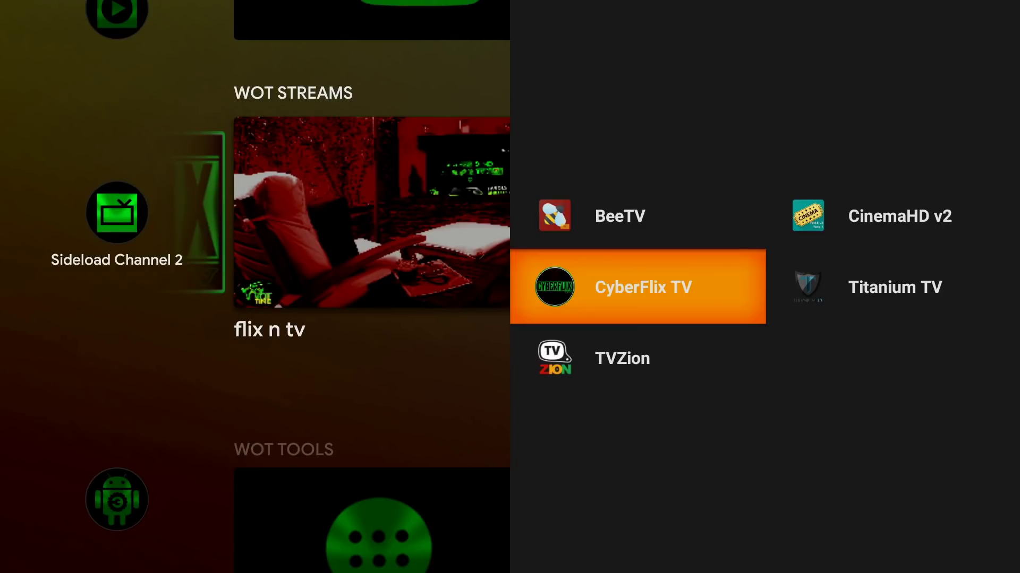
{"action": "key", "text": "Return"}
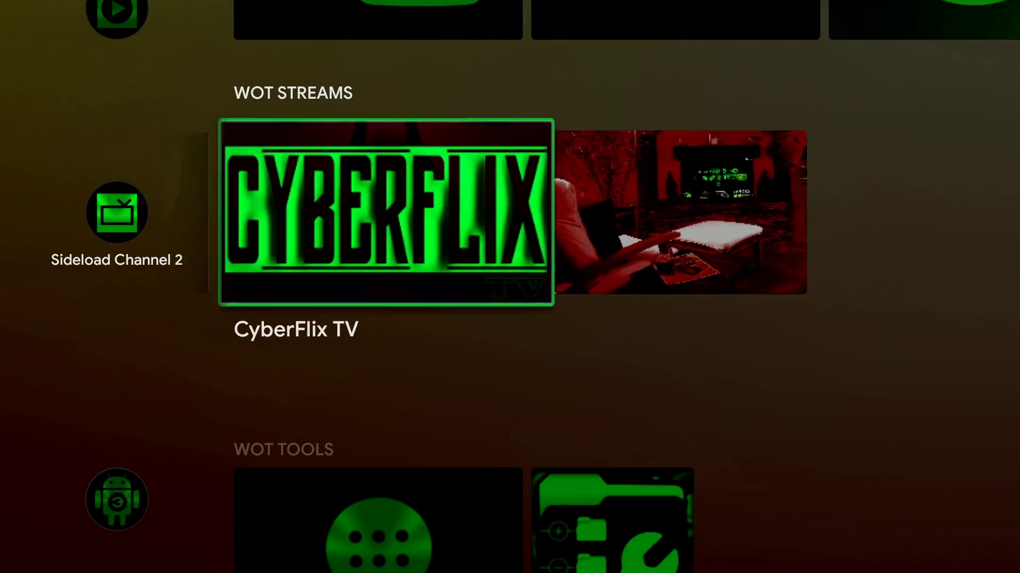
- Open the WOT TOOLS shortcut tile's panel
{"action": "key", "text": "Left"}
{"action": "key", "text": "Left"}
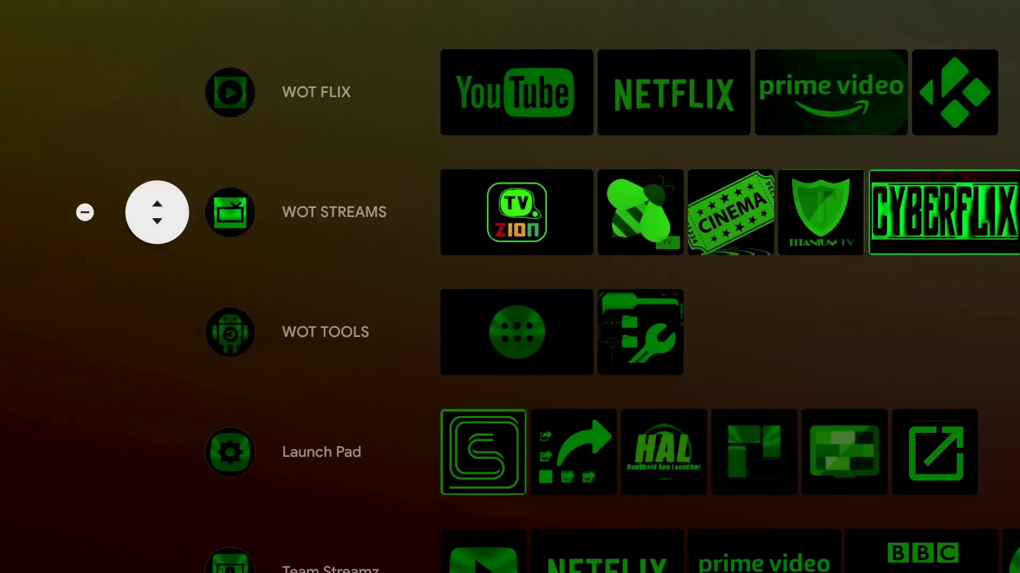
{"action": "key", "text": "Right"}
{"action": "key", "text": "Down"}
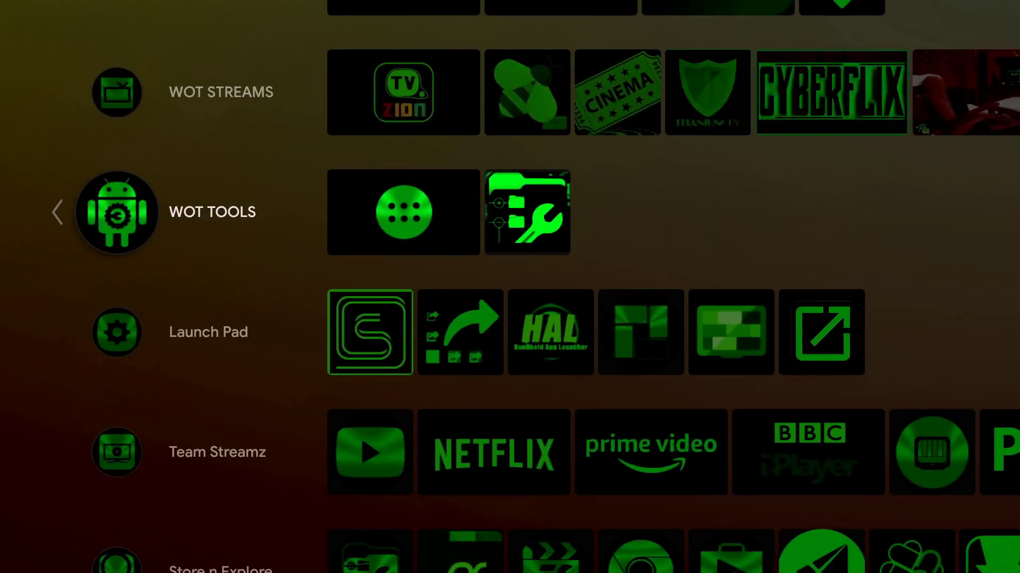
{"action": "key", "text": "Right"}
{"action": "key", "text": "Return"}
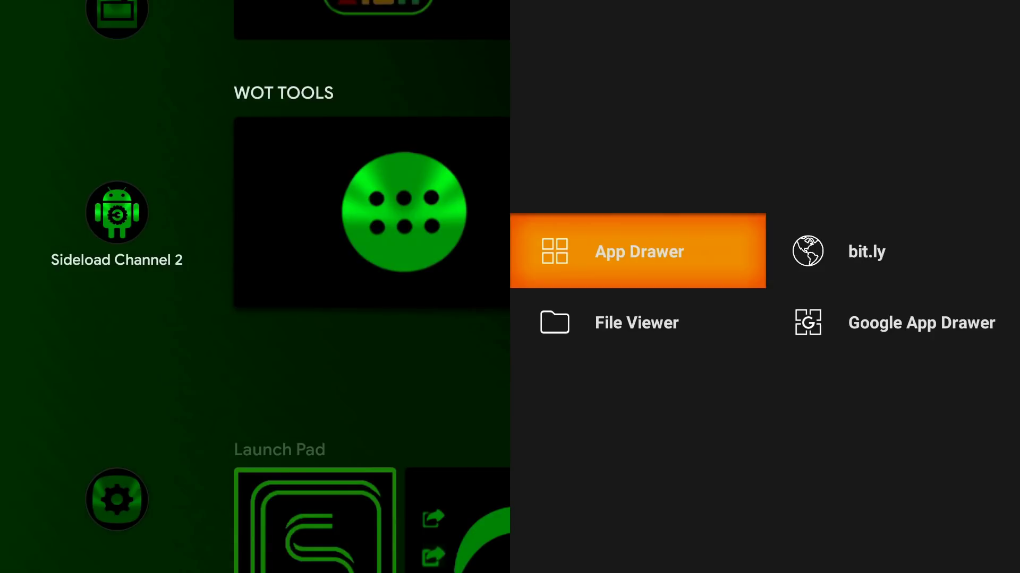
{"action": "key", "text": "Right"}
{"action": "key", "text": "Down"}
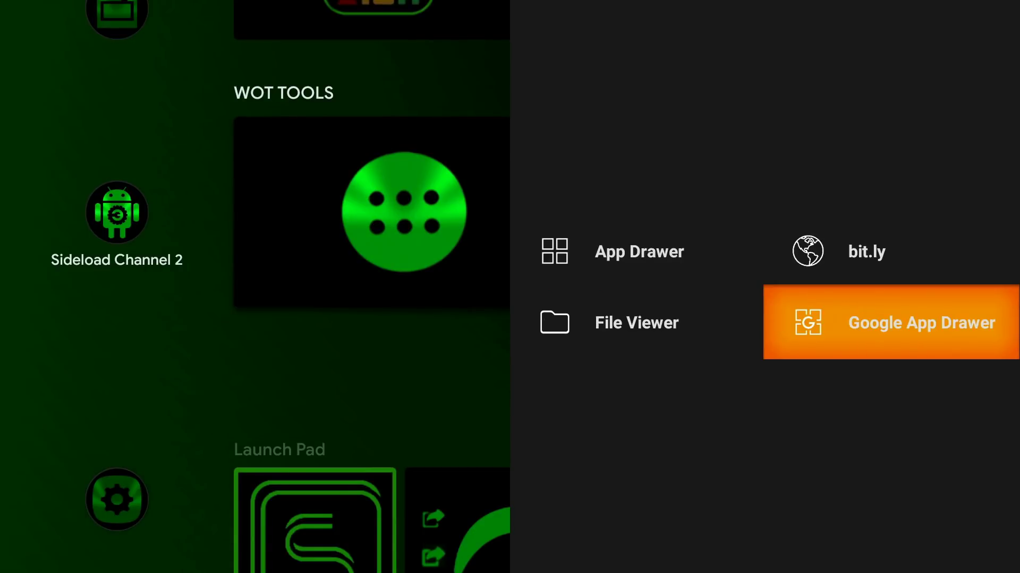
{"action": "key", "text": "Left"}
{"action": "key", "text": "Return"}
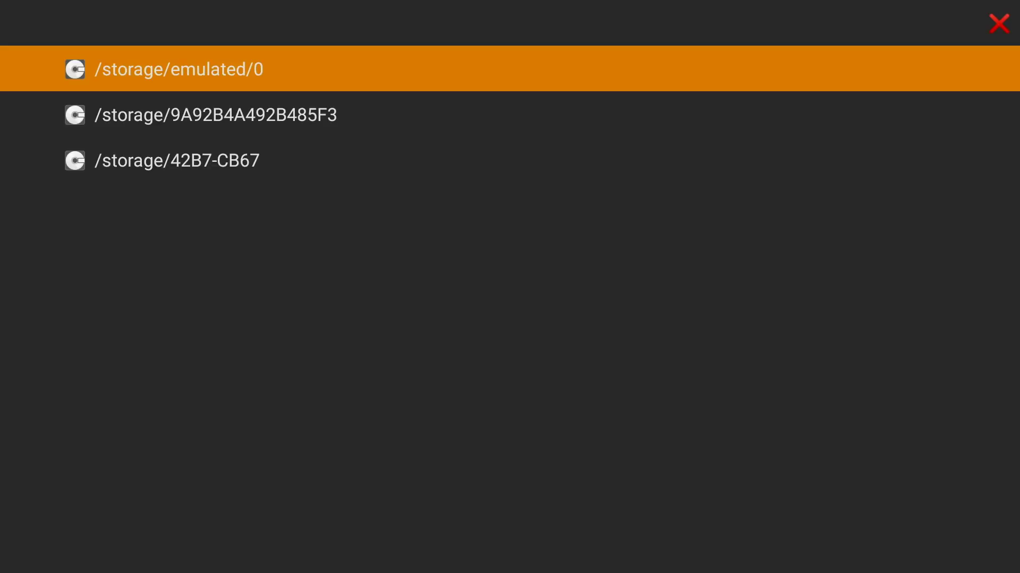
{"action": "key", "text": "Return"}
{"action": "key", "text": "Down"}
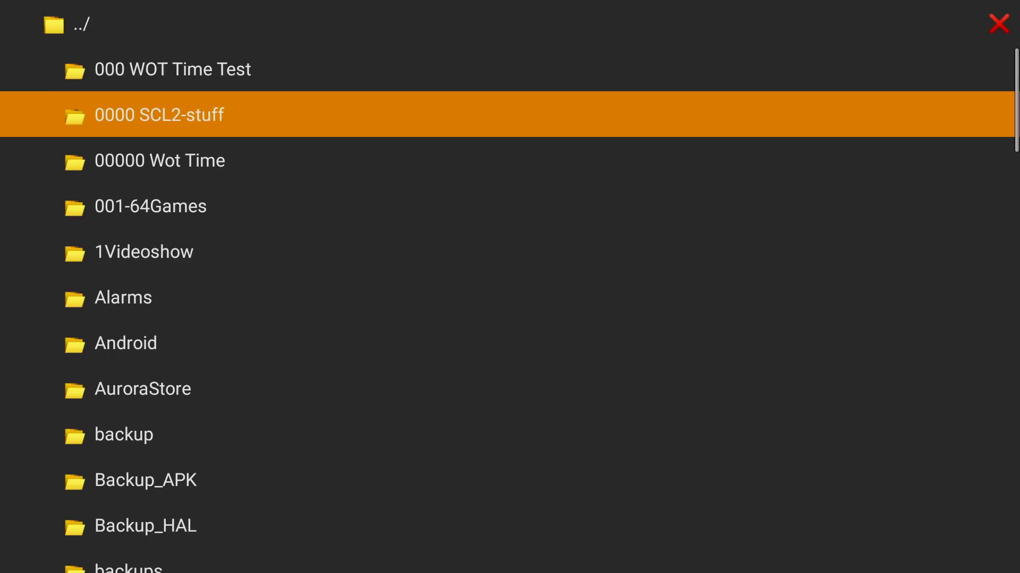
{"action": "key", "text": "Return"}
{"action": "key", "text": "Down"}
{"action": "key", "text": "Return"}
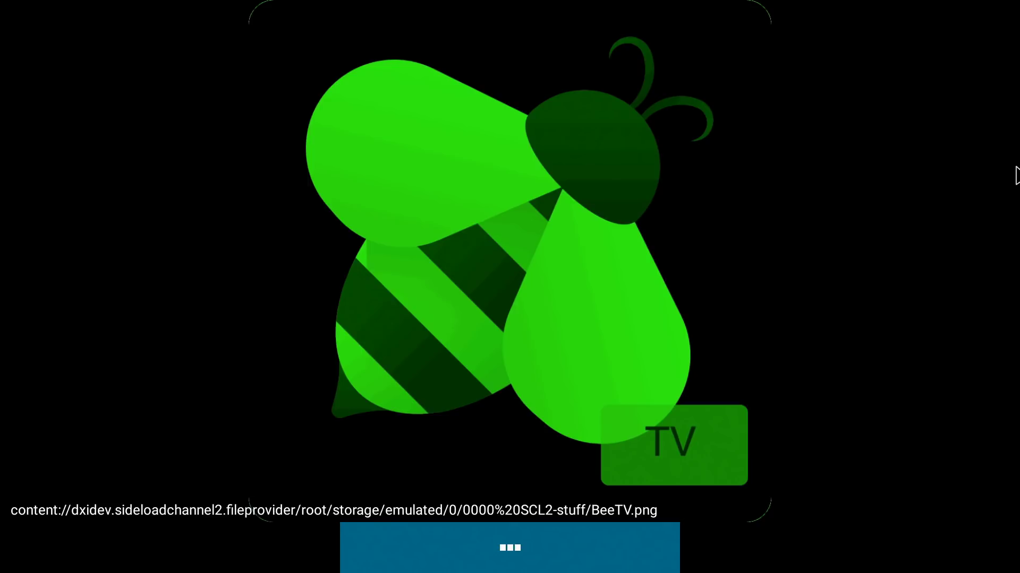
{"action": "key", "text": "Escape"}
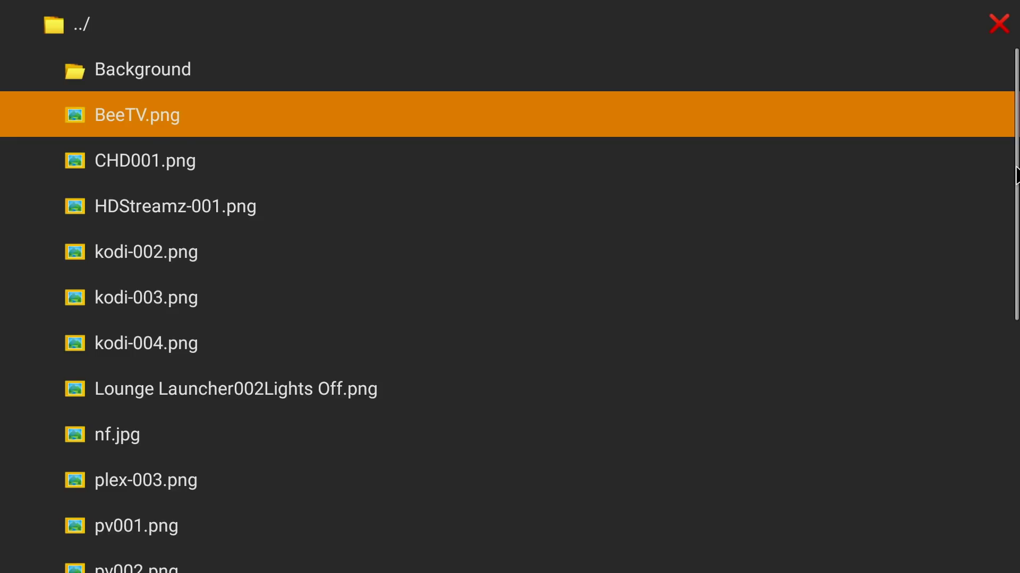
{"action": "key", "text": "Escape"}
{"action": "key", "text": "Escape"}
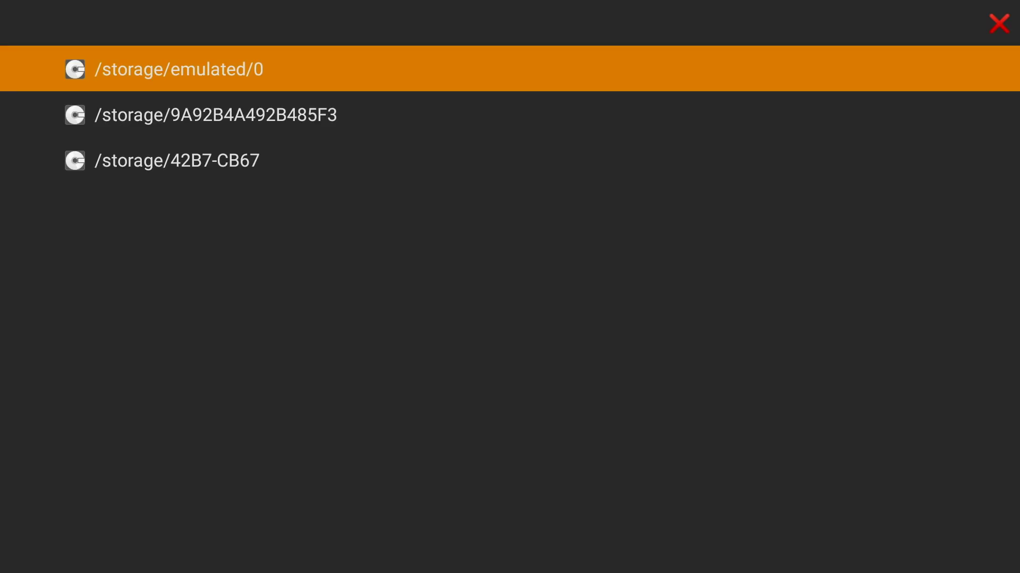
{"action": "key", "text": "Escape"}
{"action": "key", "text": "Up"}
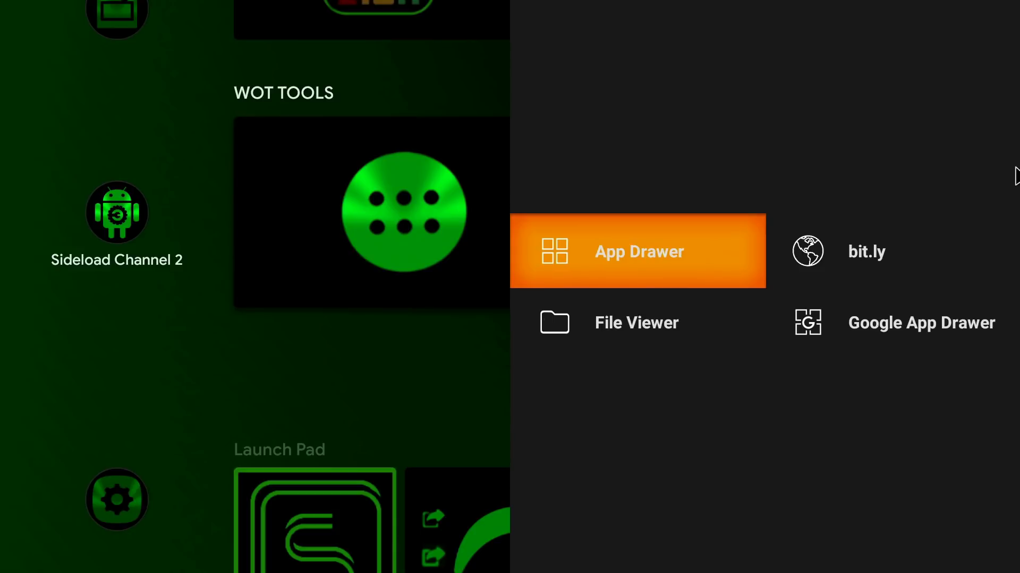
{"action": "key", "text": "Return"}
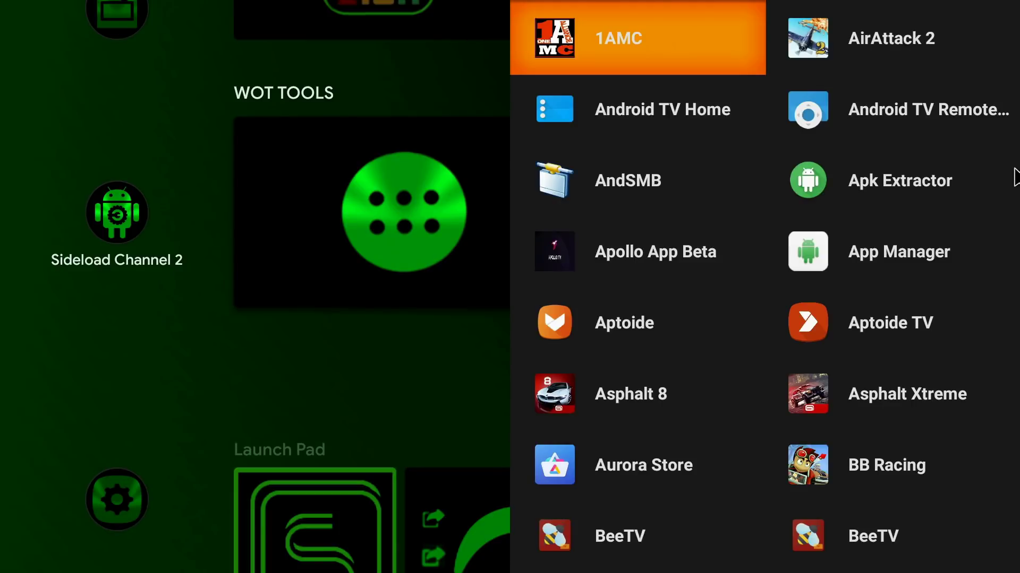
{"action": "key", "text": "Escape"}
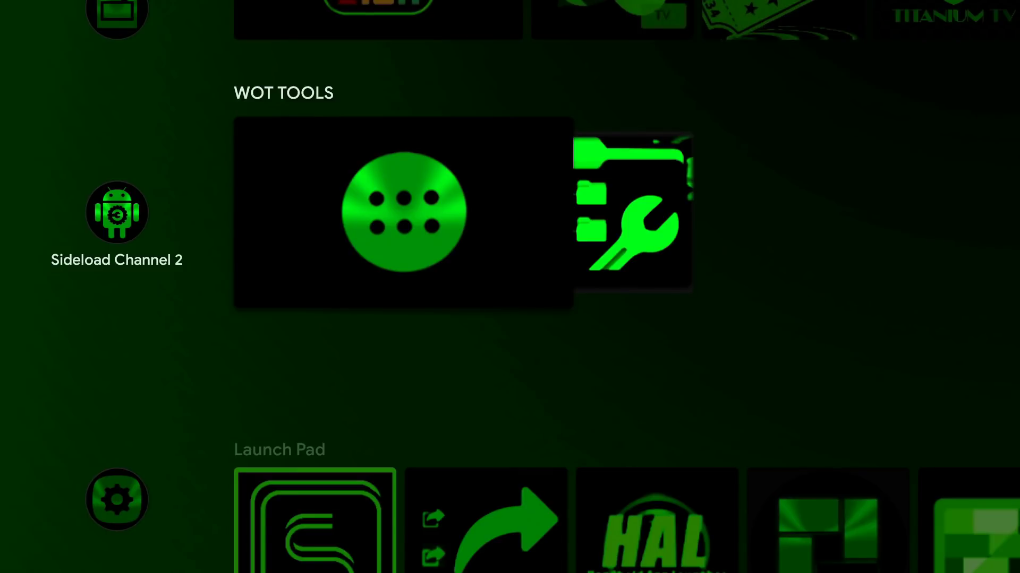
{"action": "key", "text": "Return"}
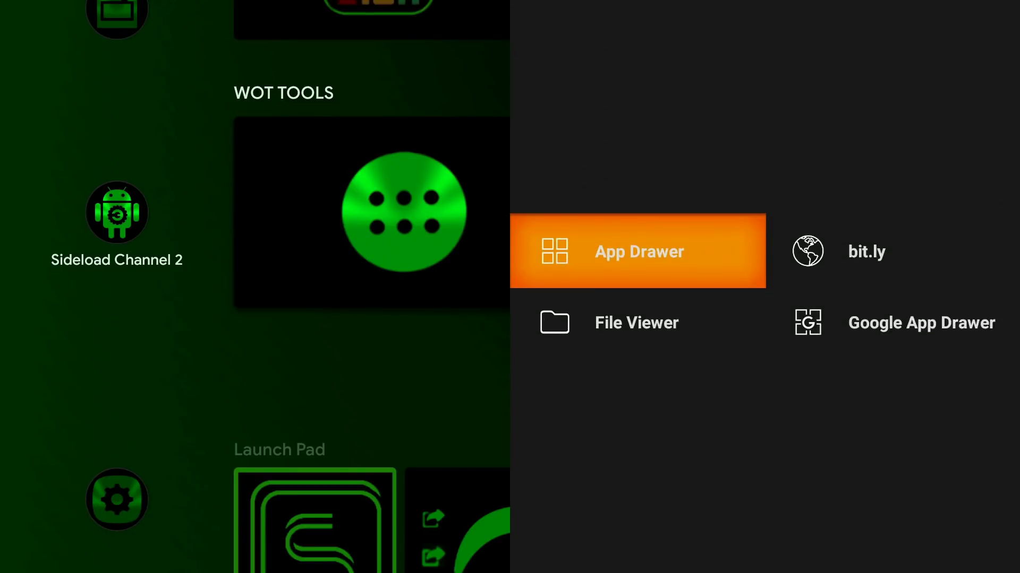
{"action": "key", "text": "Right"}
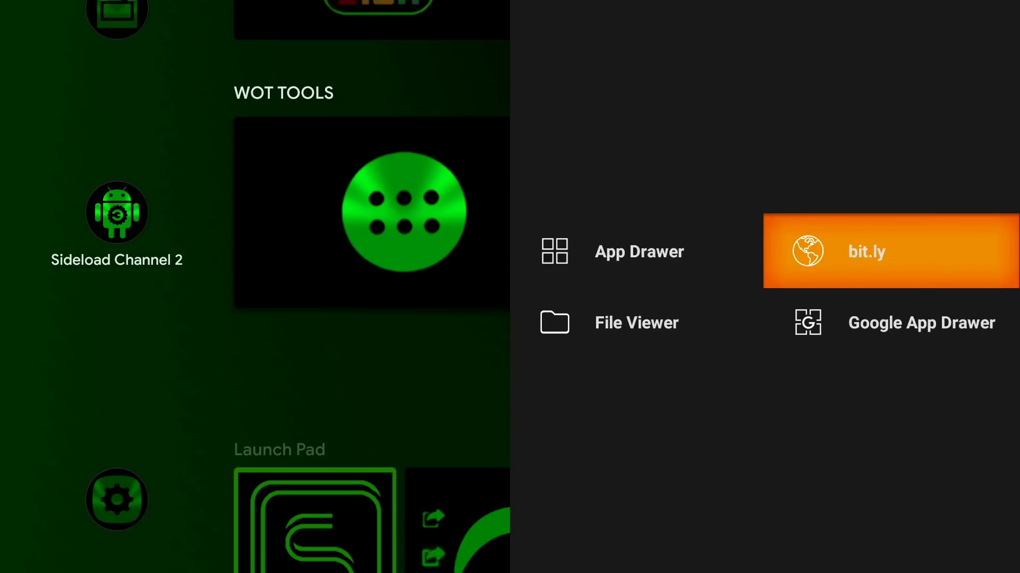
{"action": "key", "text": "Return"}
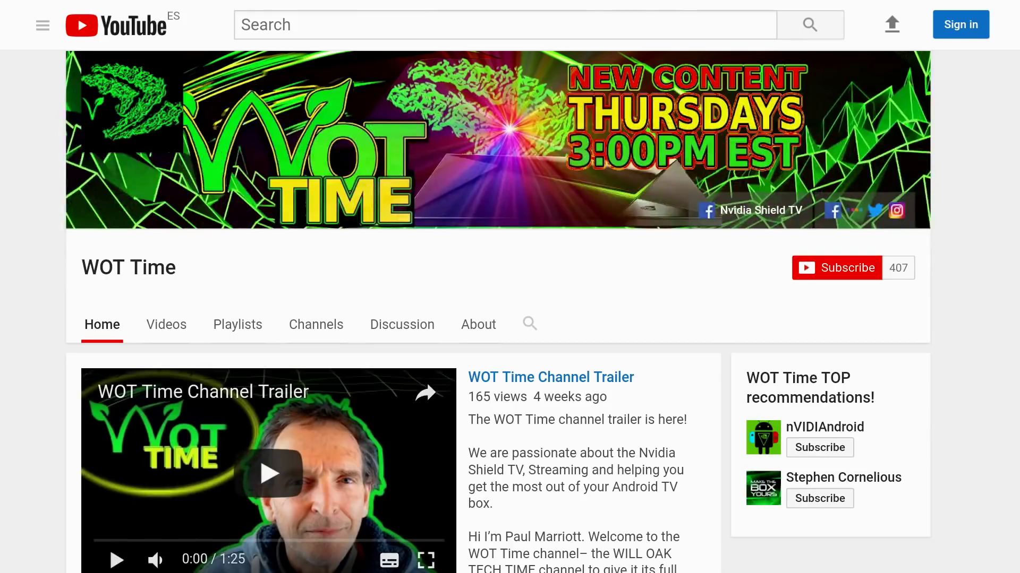
{"action": "scroll", "coordinate": [510, 319], "scroll_direction": "down", "scroll_amount": 15}
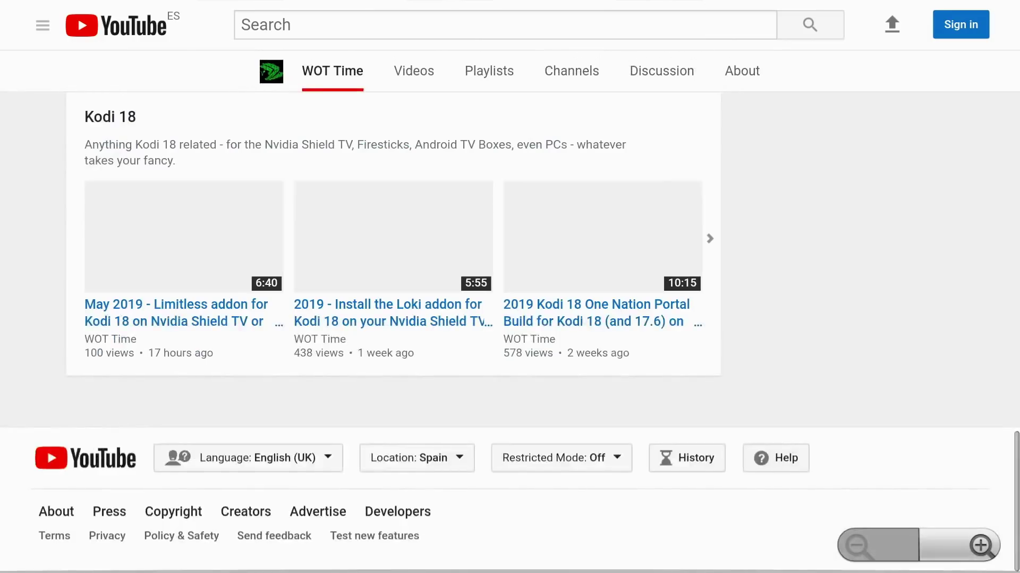
{"action": "scroll", "coordinate": [510, 318], "scroll_direction": "down", "scroll_amount": 15}
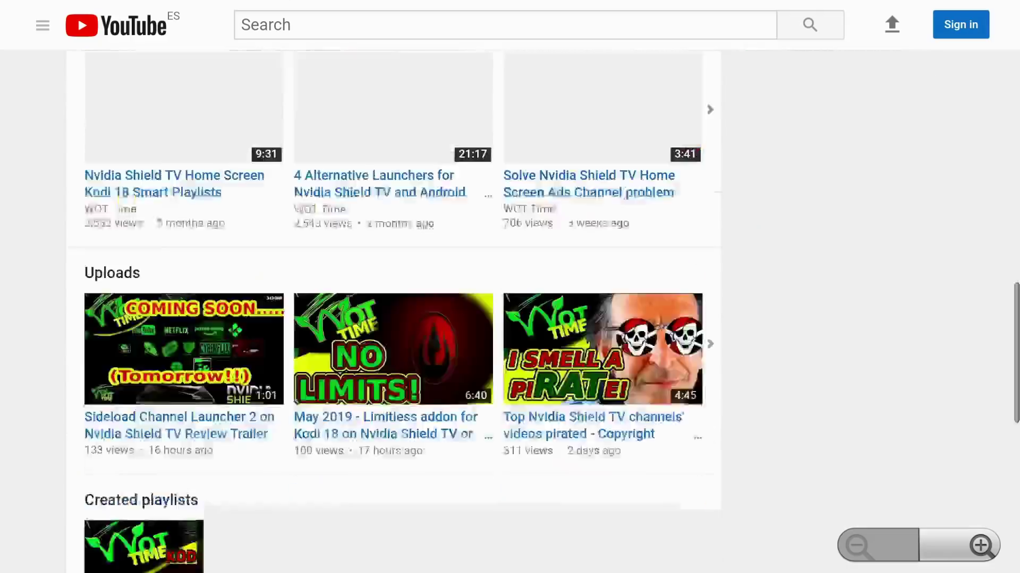
{"action": "key", "text": "Escape"}
{"action": "key", "text": "Escape"}
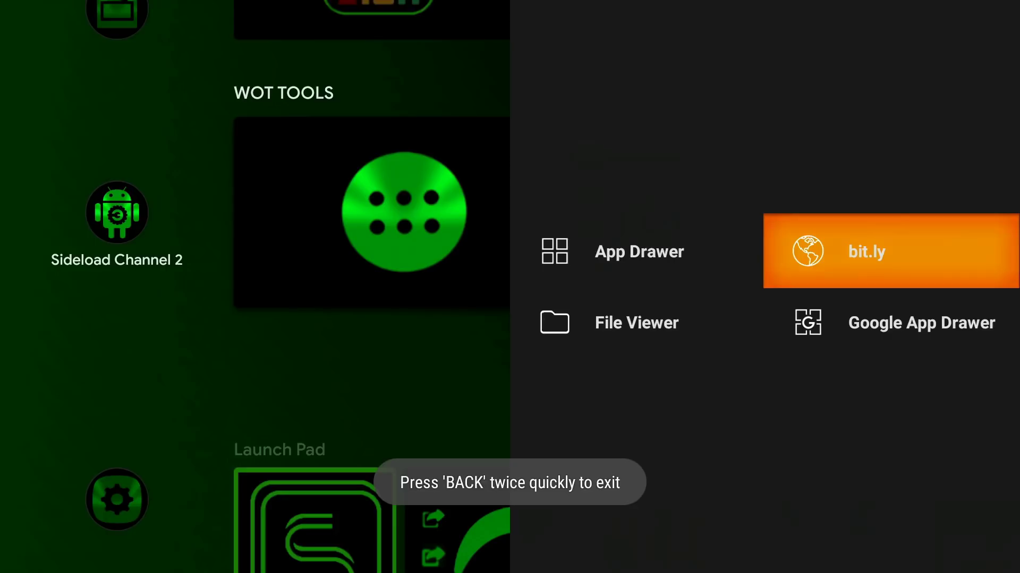
{"action": "key", "text": "Up"}
{"action": "key", "text": "Up"}
- Launch Google Play from the app list and start its voice search
{"action": "key", "text": "Return"}
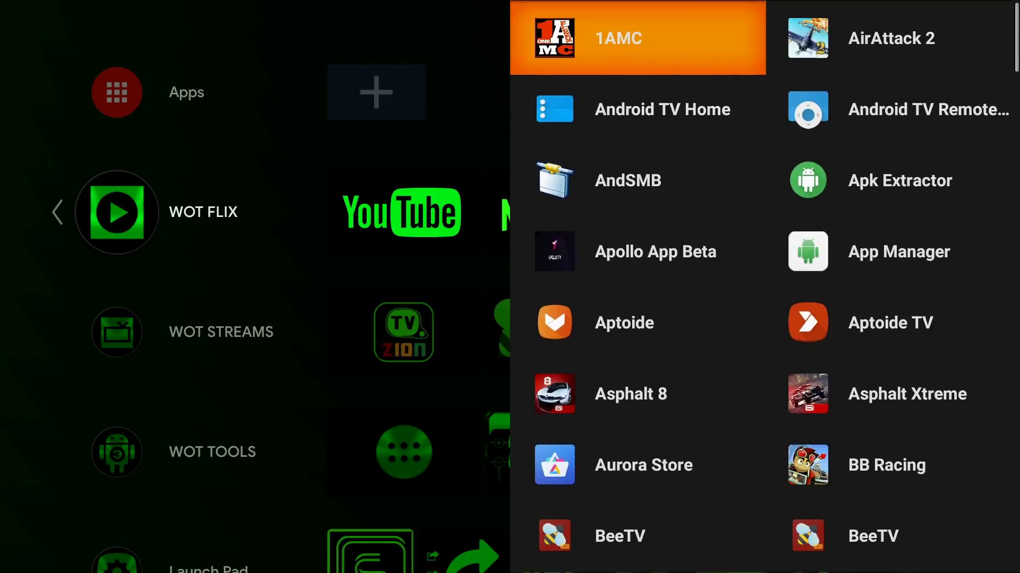
{"action": "key", "text": "Down"}
{"action": "key", "text": "Down"}
{"action": "key", "text": "Down"}
{"action": "key", "text": "Down"}
{"action": "key", "text": "Down"}
{"action": "key", "text": "Down"}
{"action": "key", "text": "Down"}
{"action": "key", "text": "Down"}
{"action": "key", "text": "Down"}
{"action": "key", "text": "Down"}
{"action": "key", "text": "Down"}
{"action": "key", "text": "Down"}
{"action": "key", "text": "Down"}
{"action": "key", "text": "Down"}
{"action": "key", "text": "Down"}
{"action": "key", "text": "Down"}
{"action": "key", "text": "Down"}
{"action": "key", "text": "Down"}
{"action": "key", "text": "Down"}
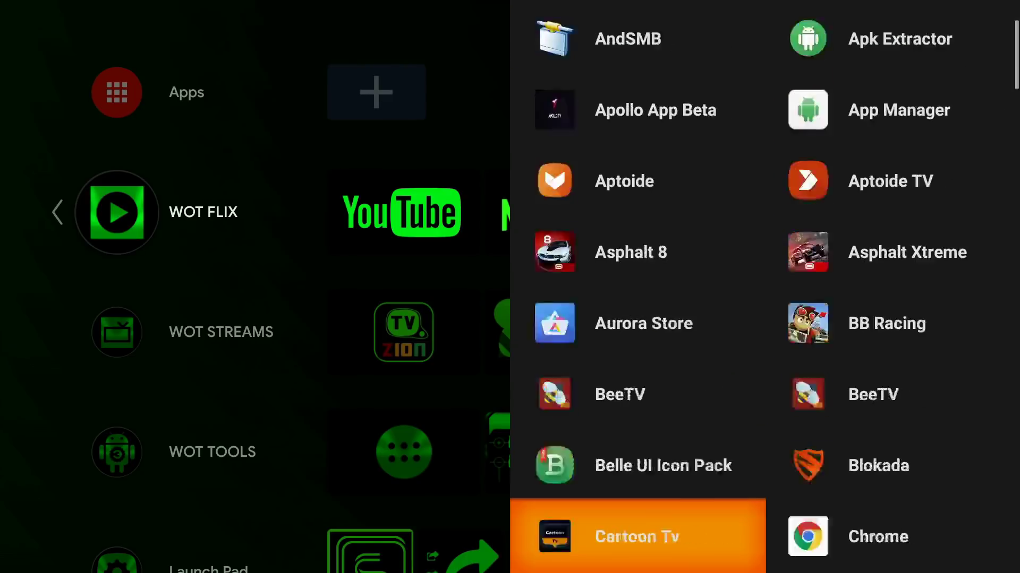
{"action": "key", "text": "Return"}
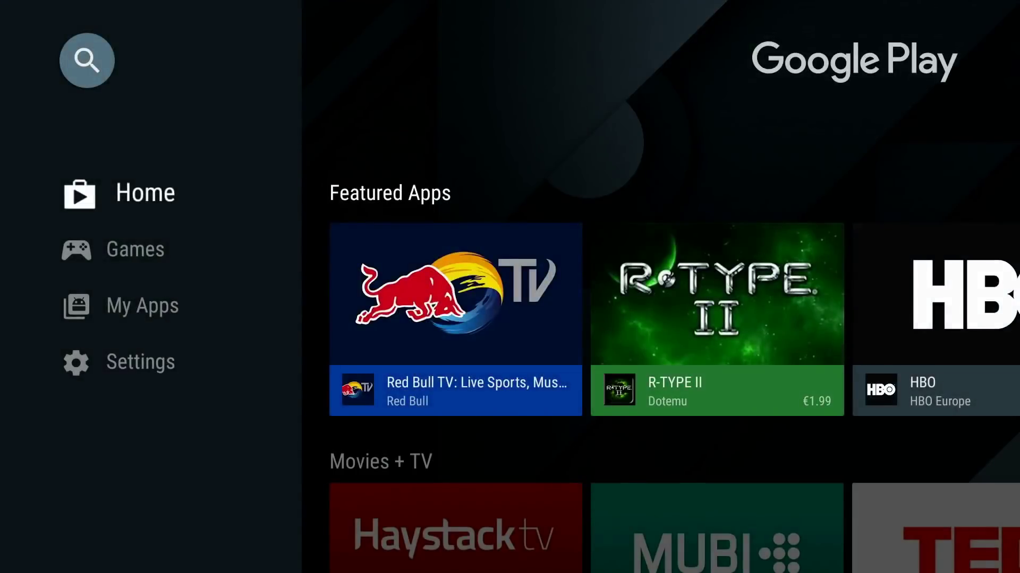
{"action": "key", "text": "Up"}
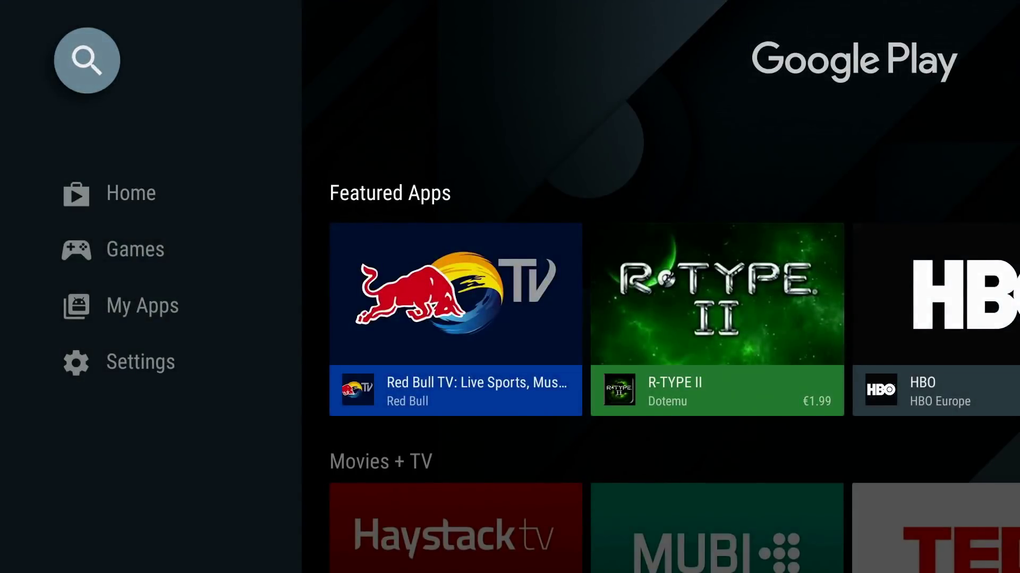
{"action": "key", "text": "Return"}
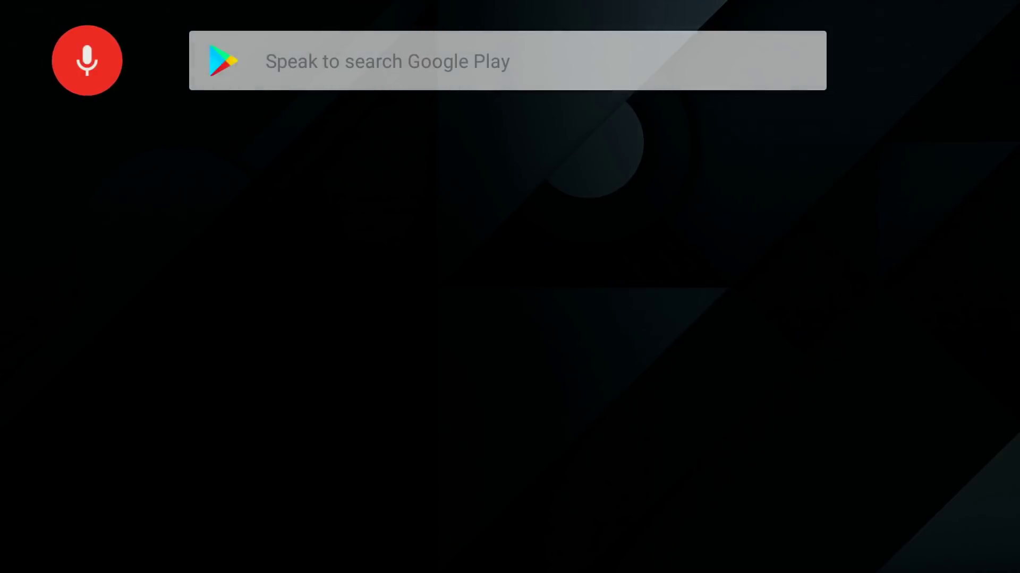